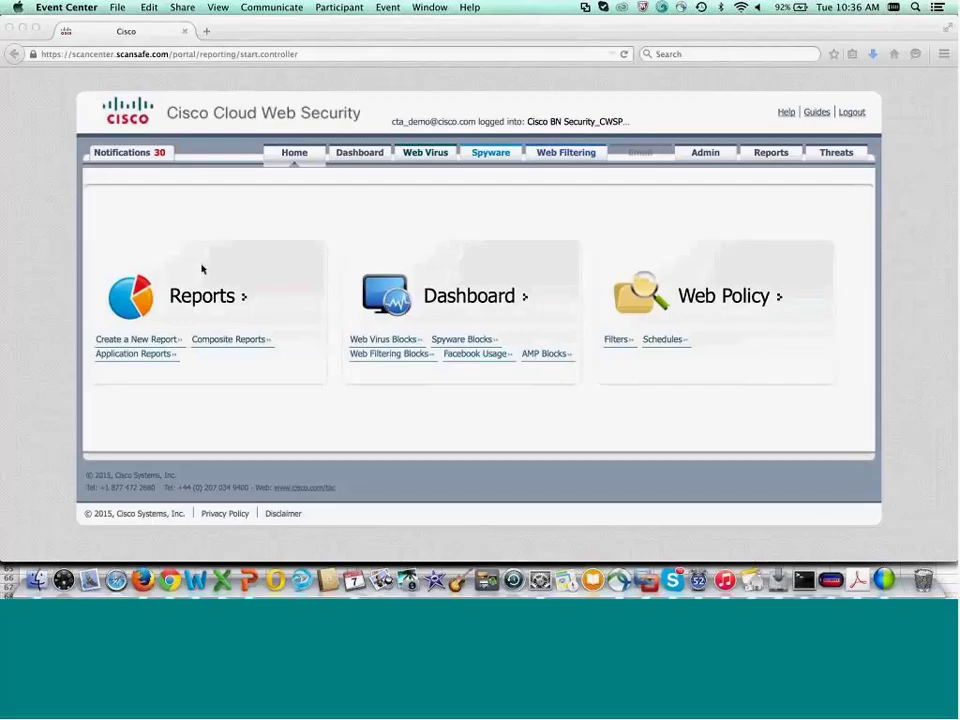
Step: Compare the Cisco Cloud Web Security home pages in Chrome and Firefox, ending in Chrome
left_click(170, 580)
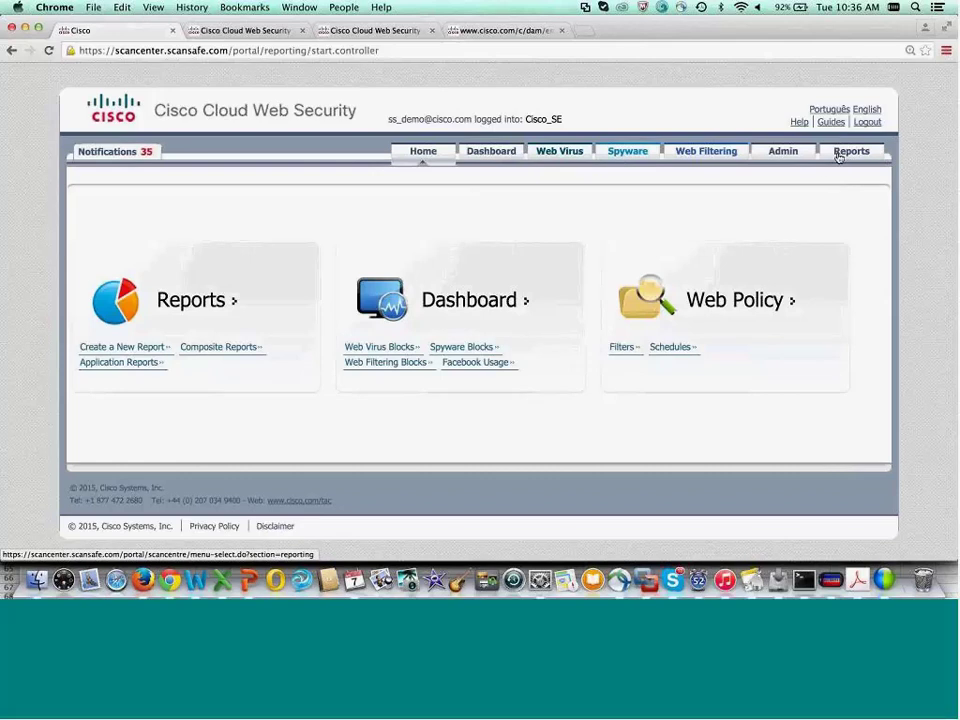
left_click(142, 581)
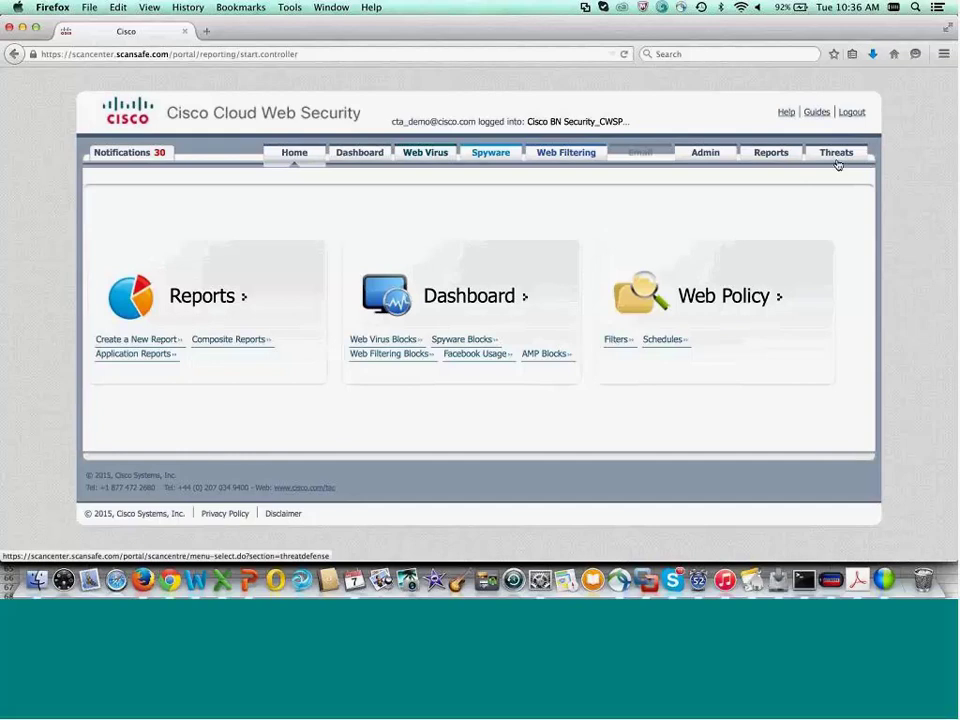
left_click(170, 578)
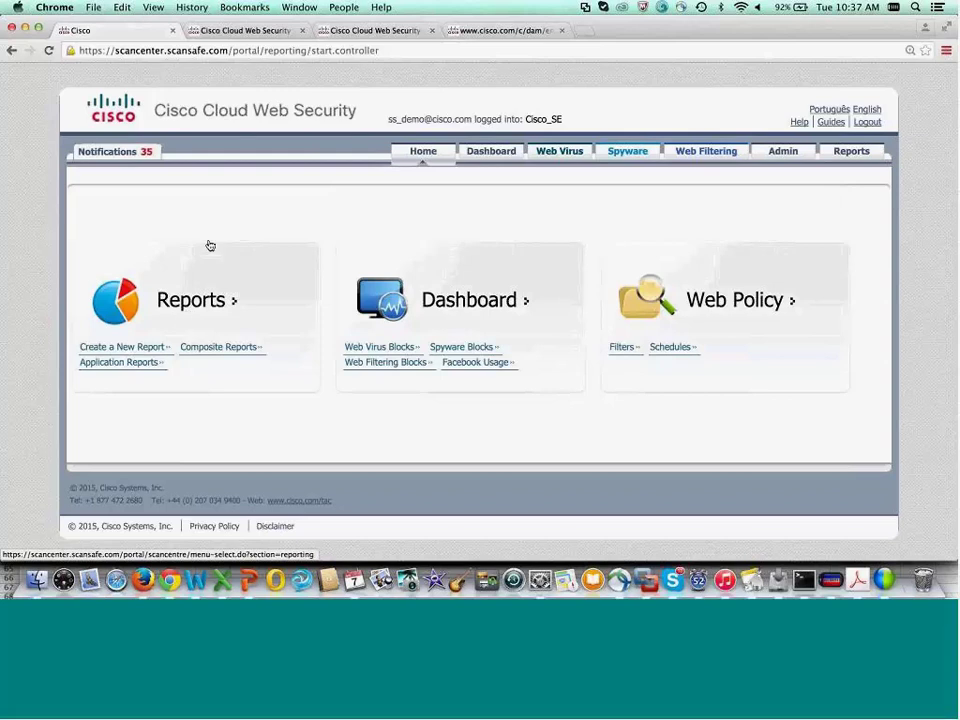
Step: Log in to the portal again with the prefilled credentials and open the Reports section
left_click(199, 306)
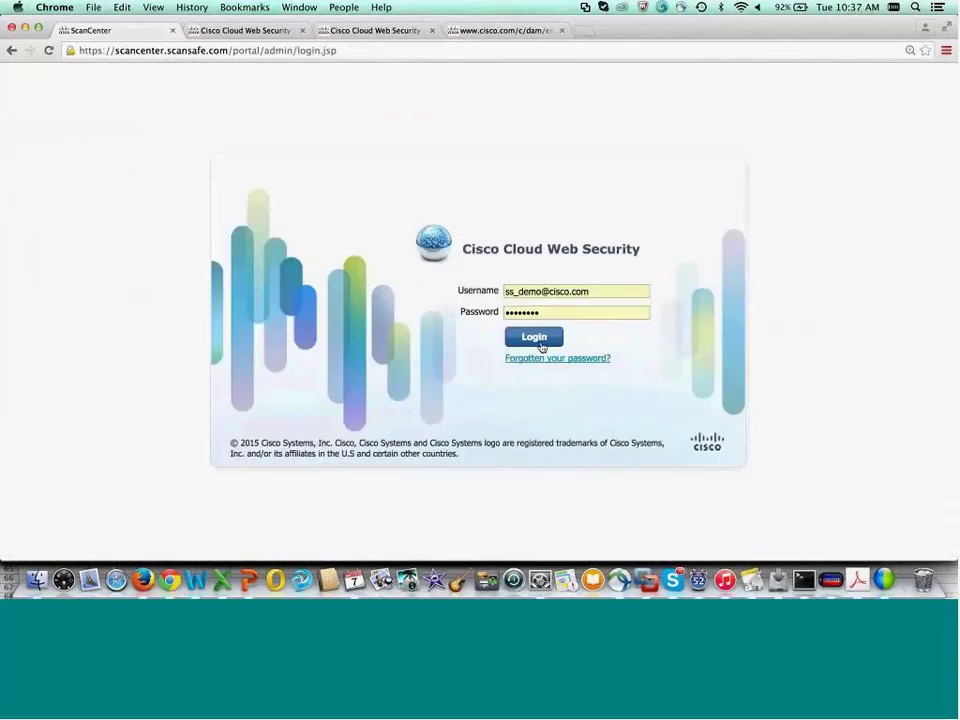
left_click(540, 343)
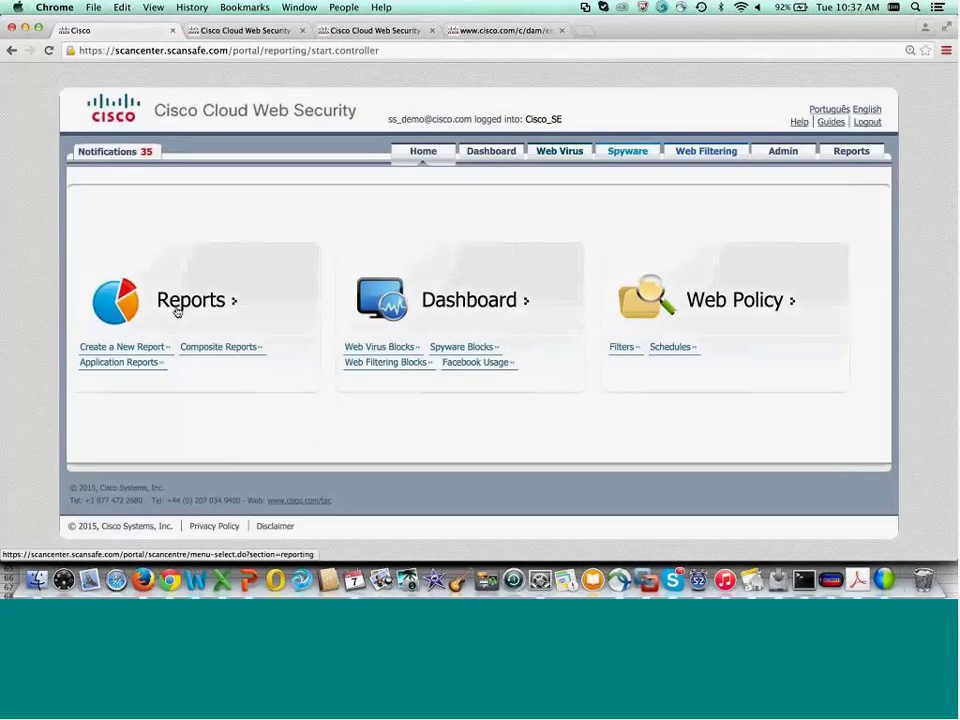
left_click(177, 311)
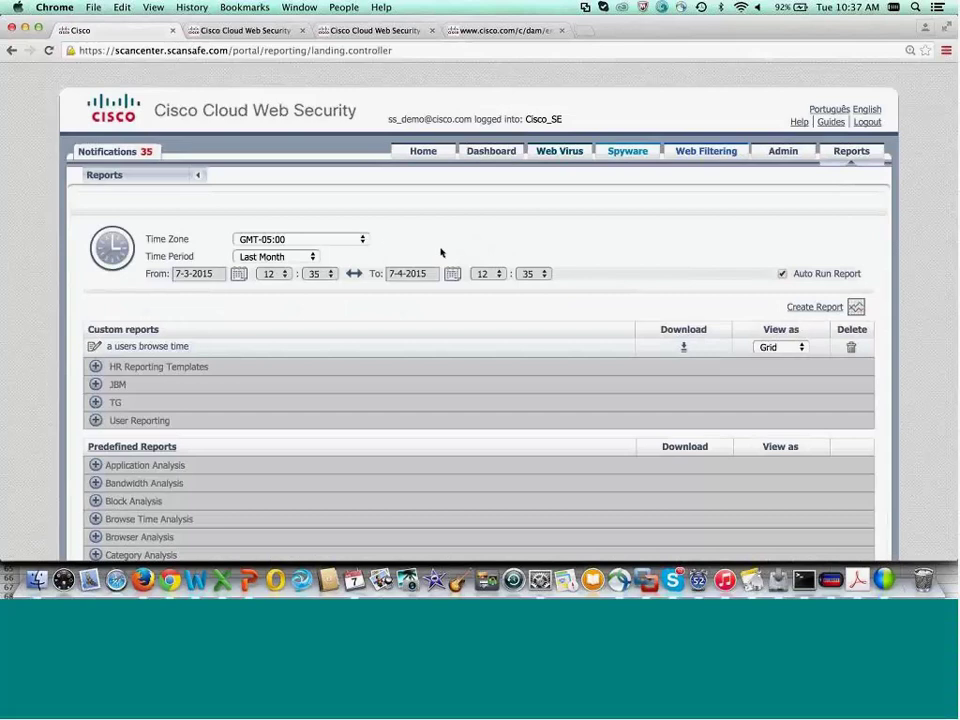
Step: Run the predefined Bandwidth Analysis report "What was the bandwidth consumed by category?" for the last month
scroll(443, 251, "down", 2)
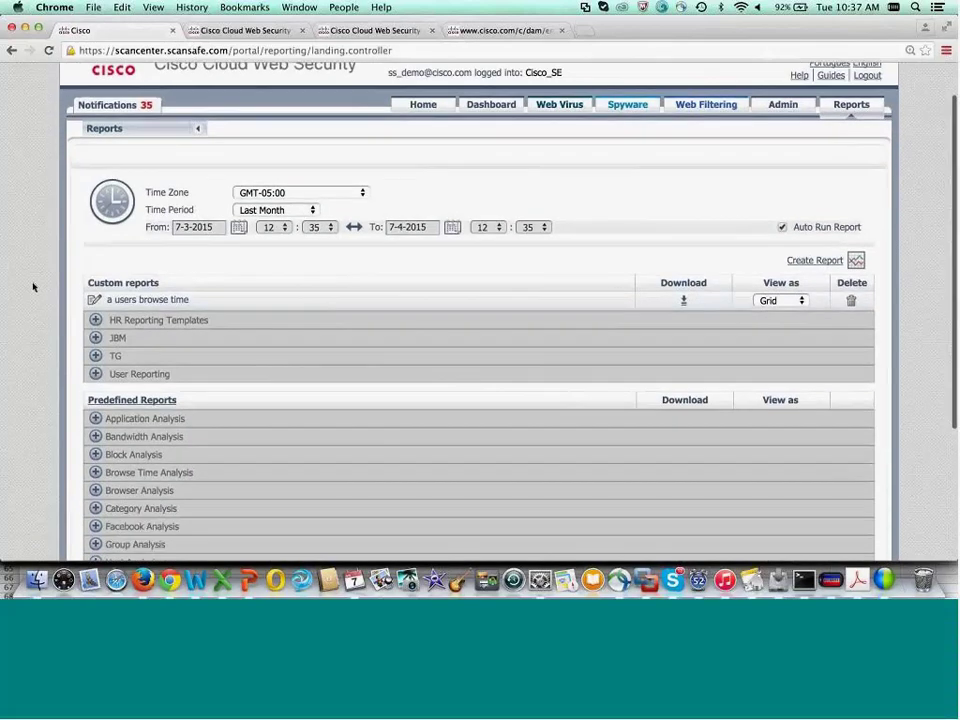
scroll(33, 287, "down", 3)
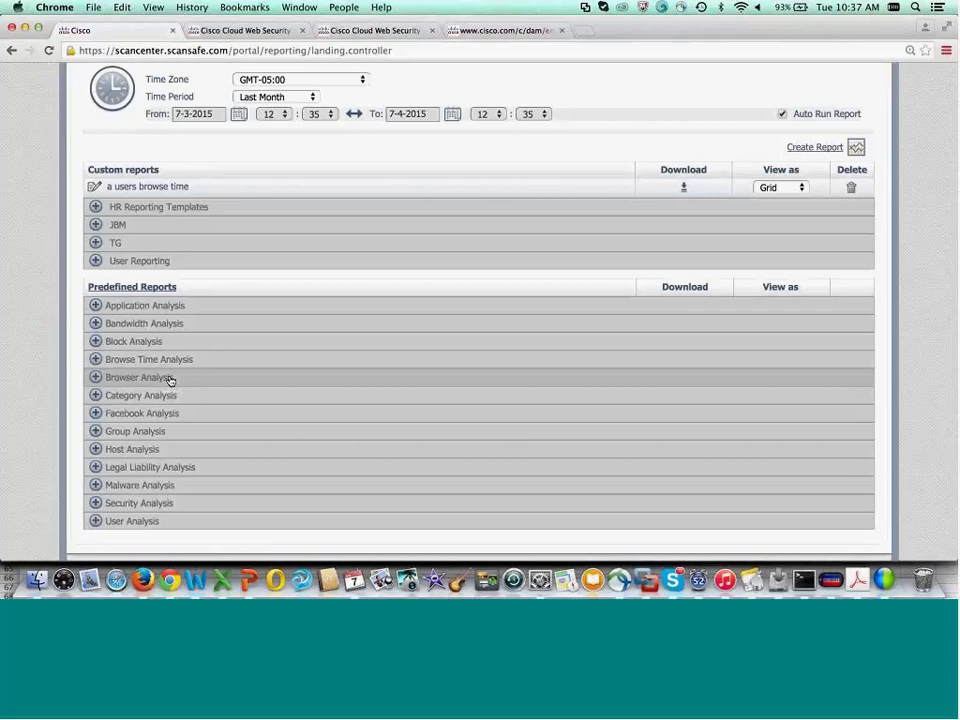
left_click(96, 324)
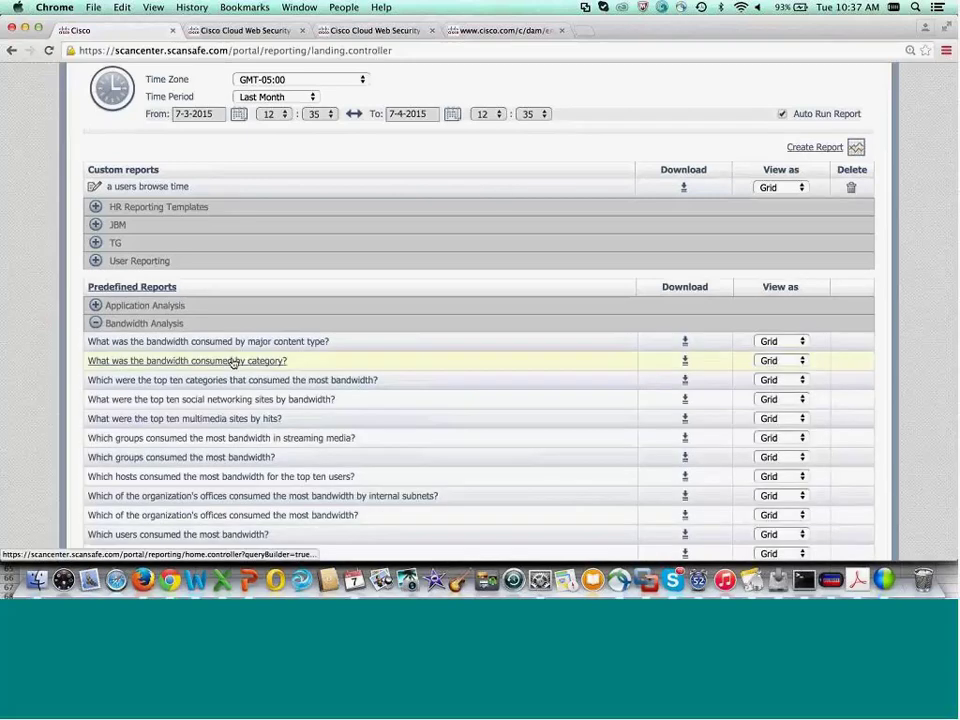
scroll(232, 362, "down", 2)
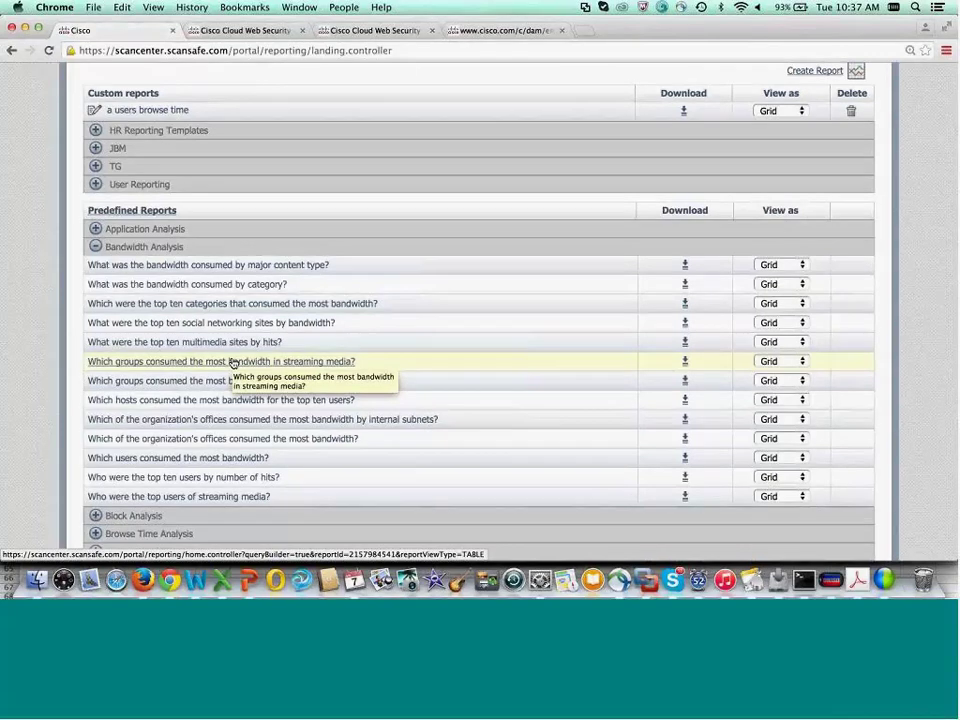
left_click(230, 286)
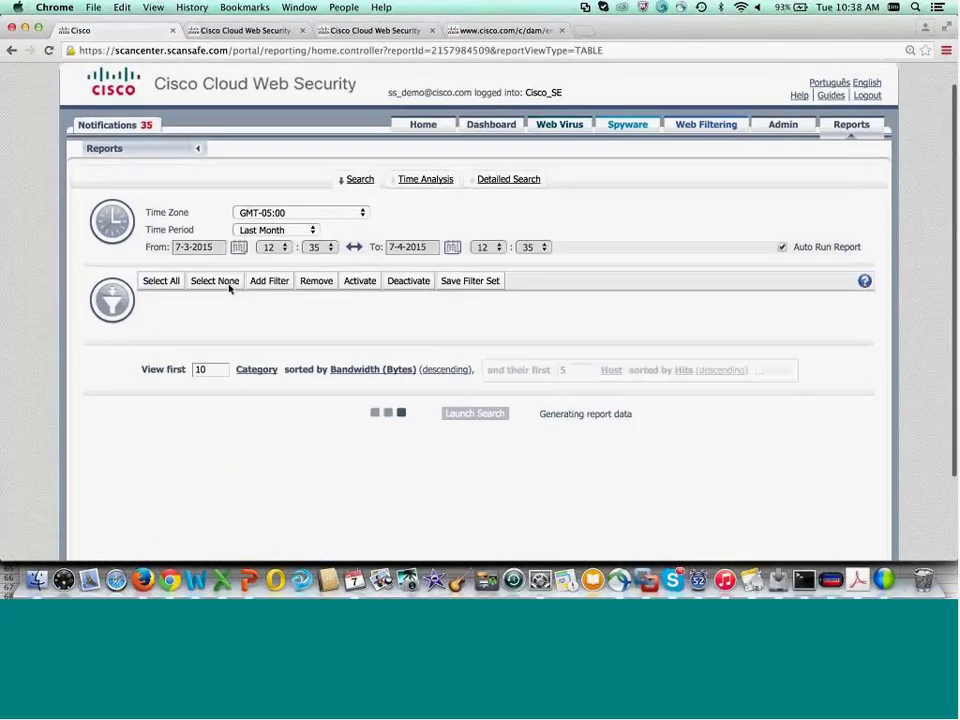
Step: Sort the category results by browse time, and return them to descending bandwidth order
scroll(90, 375, "down", 3)
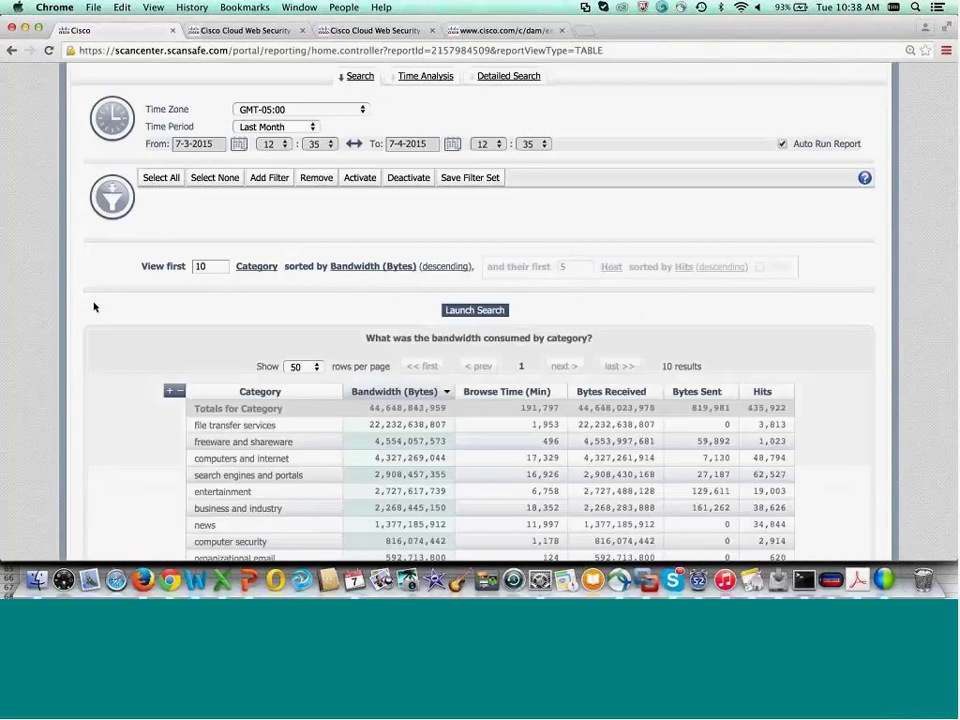
scroll(94, 386, "down", 2)
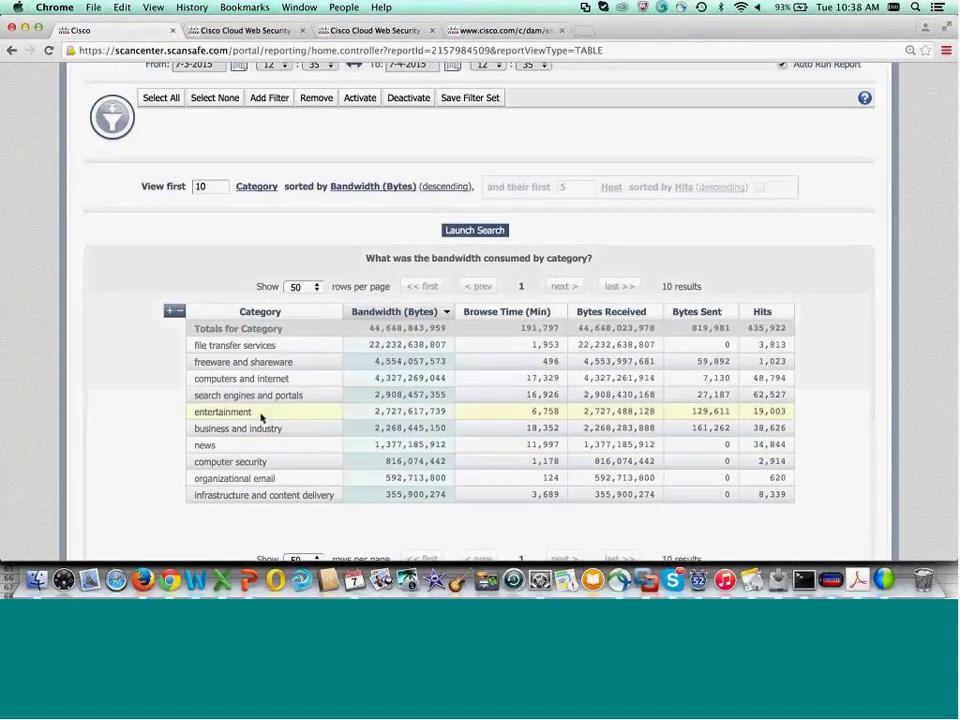
scroll(321, 425, "up", 1)
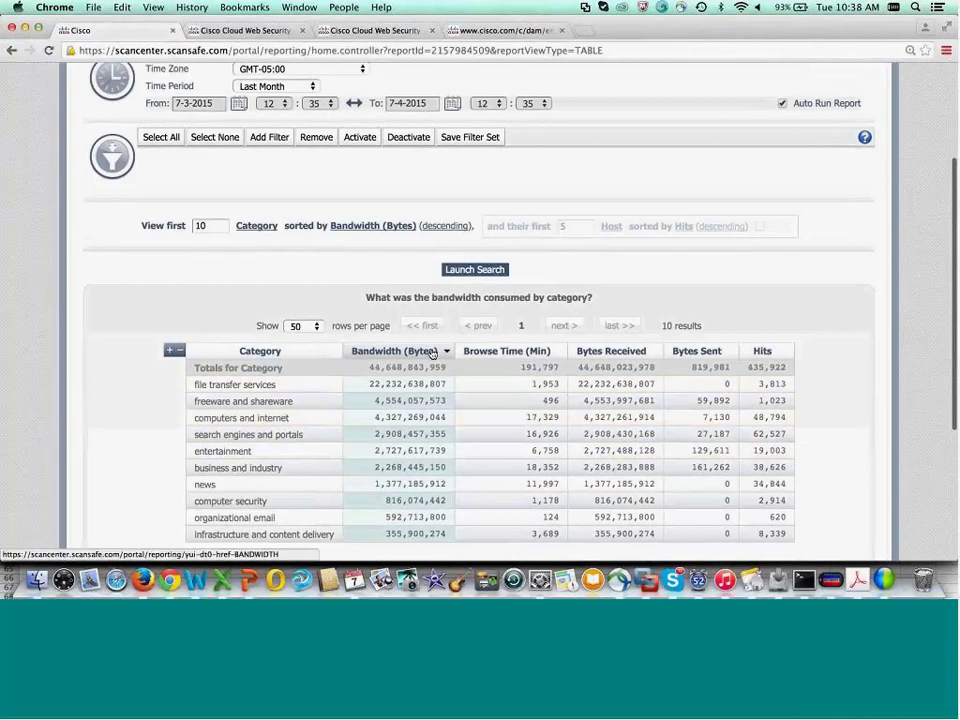
left_click(543, 352)
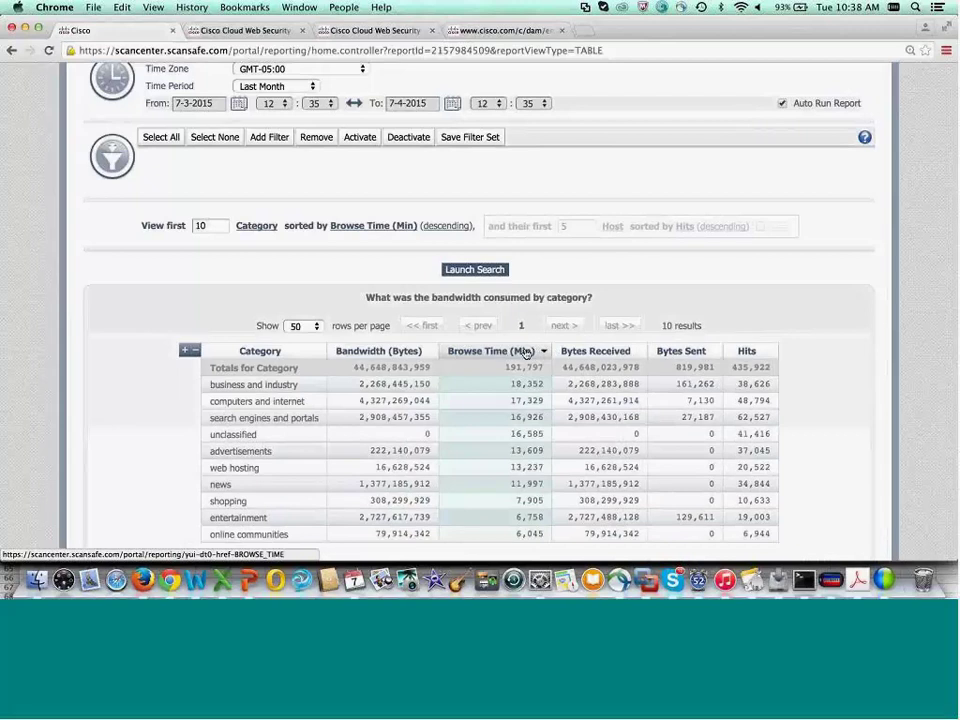
left_click(393, 352)
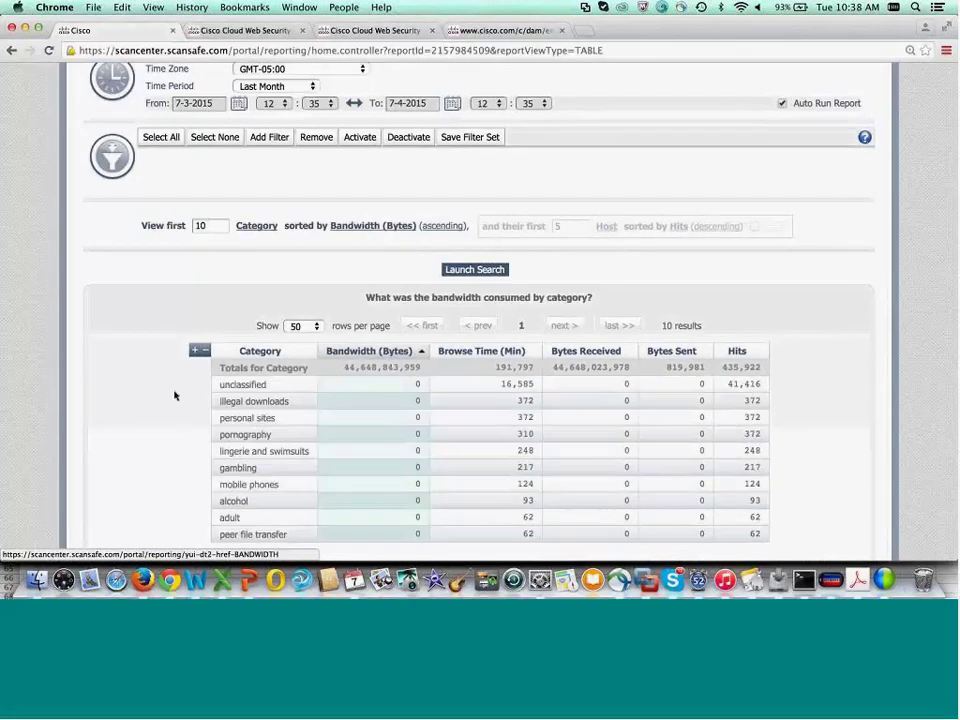
left_click(419, 360)
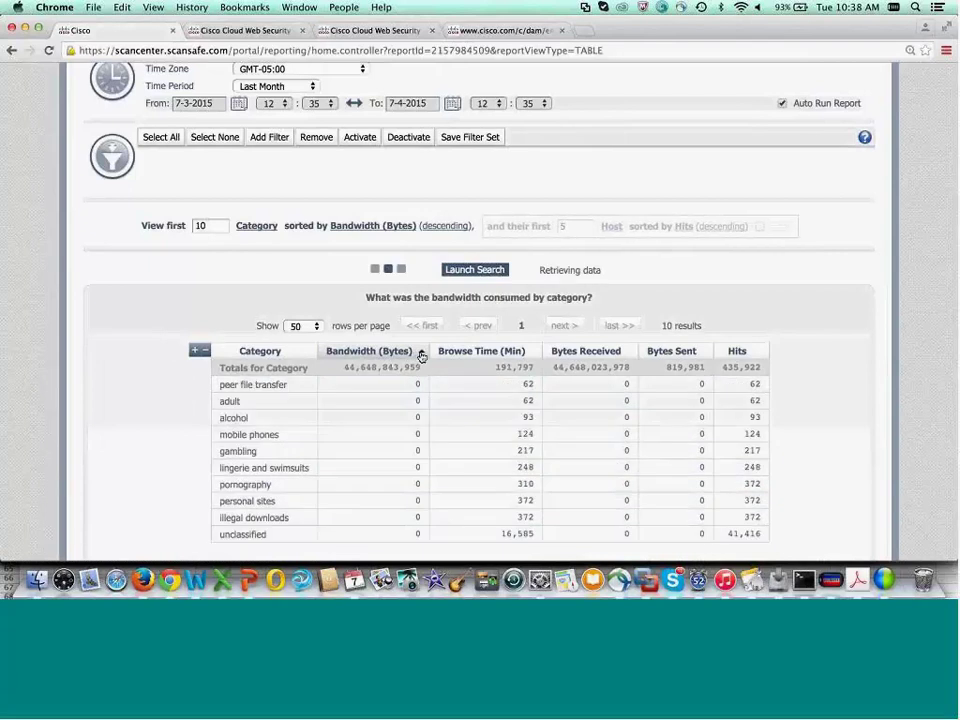
Step: Refine the search with a filter for Category is equal to file transfer services
scroll(146, 336, "up", 2)
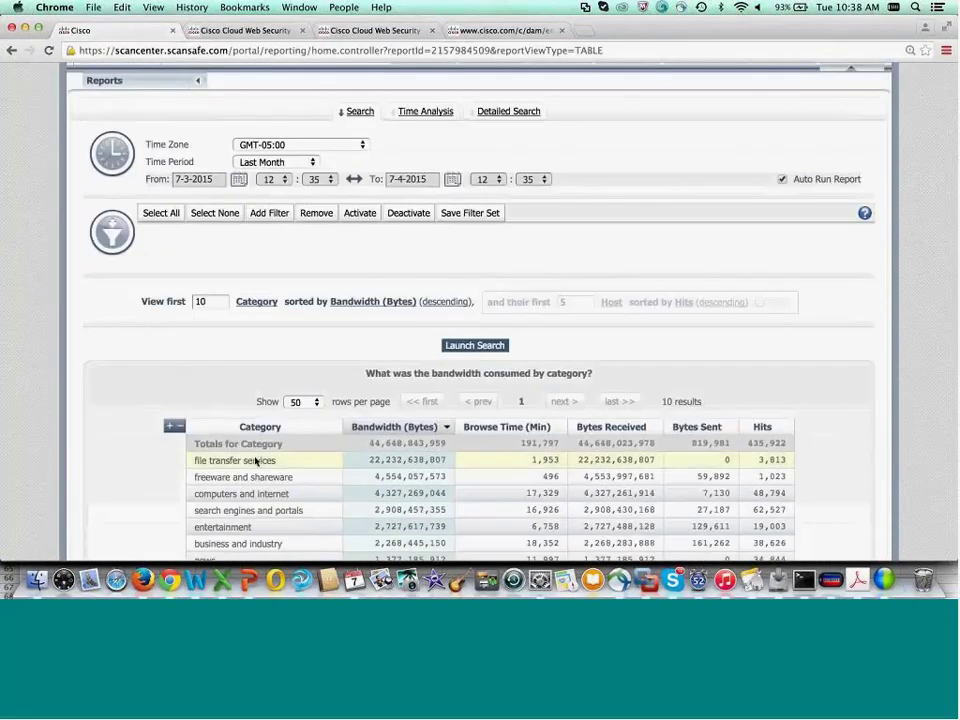
scroll(257, 461, "down", 1)
left_click(279, 425)
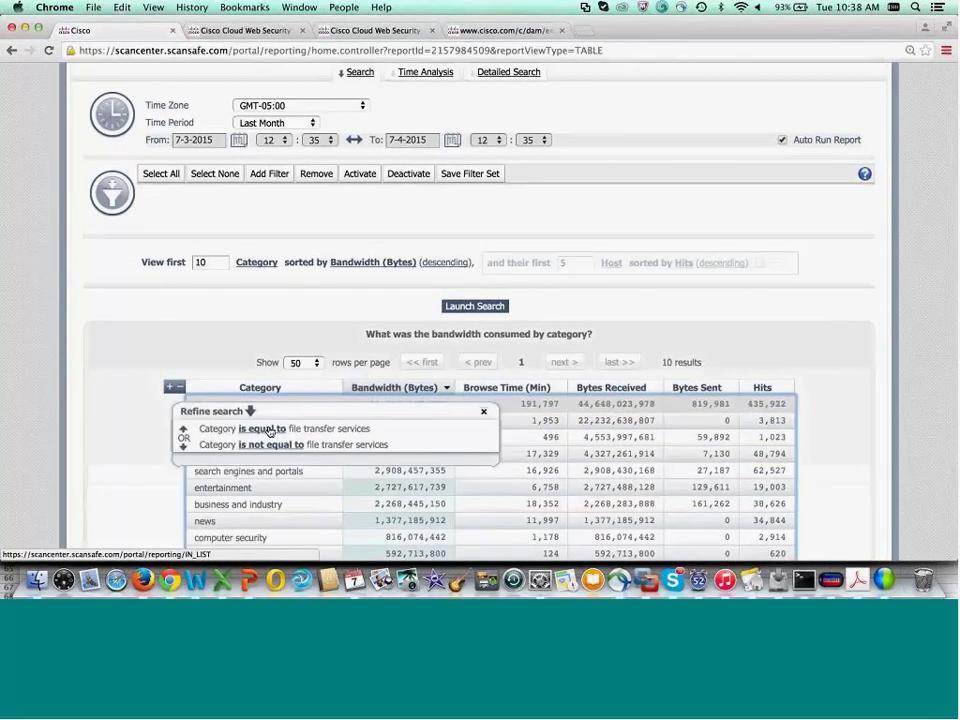
left_click(268, 428)
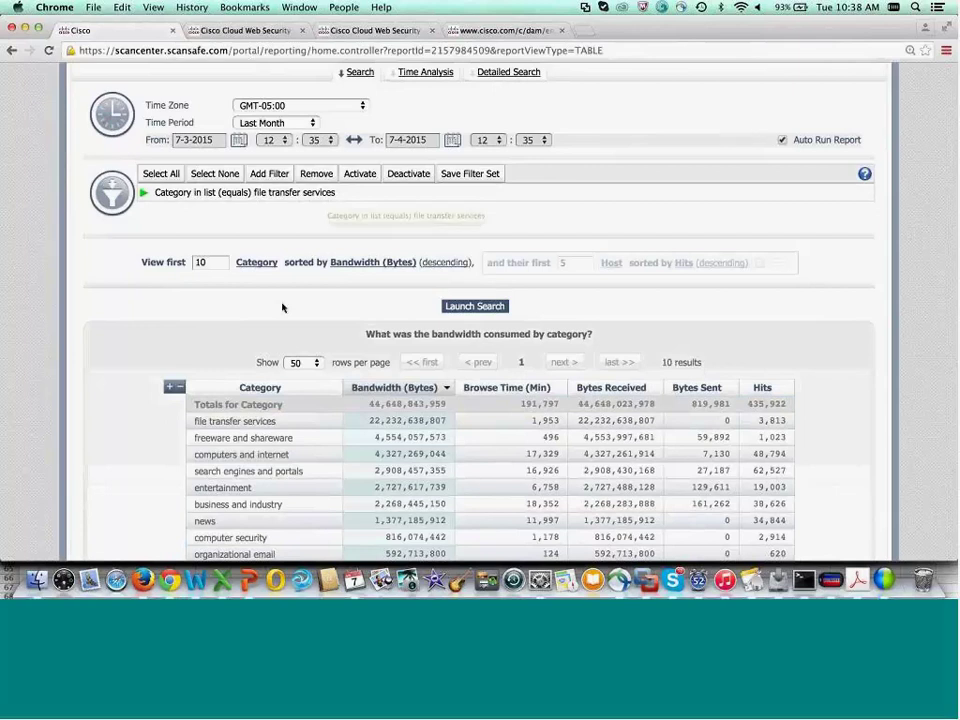
Step: Change the report's primary attribute to Host and launch the filtered search
left_click(264, 264)
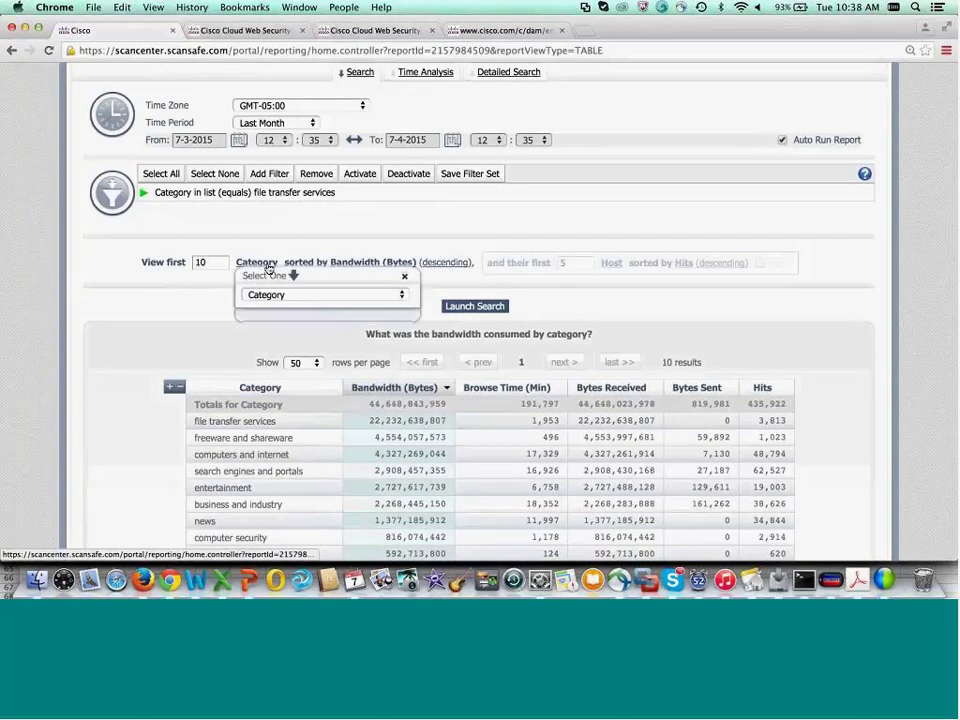
left_click(401, 295)
scroll(332, 390, "down", 3)
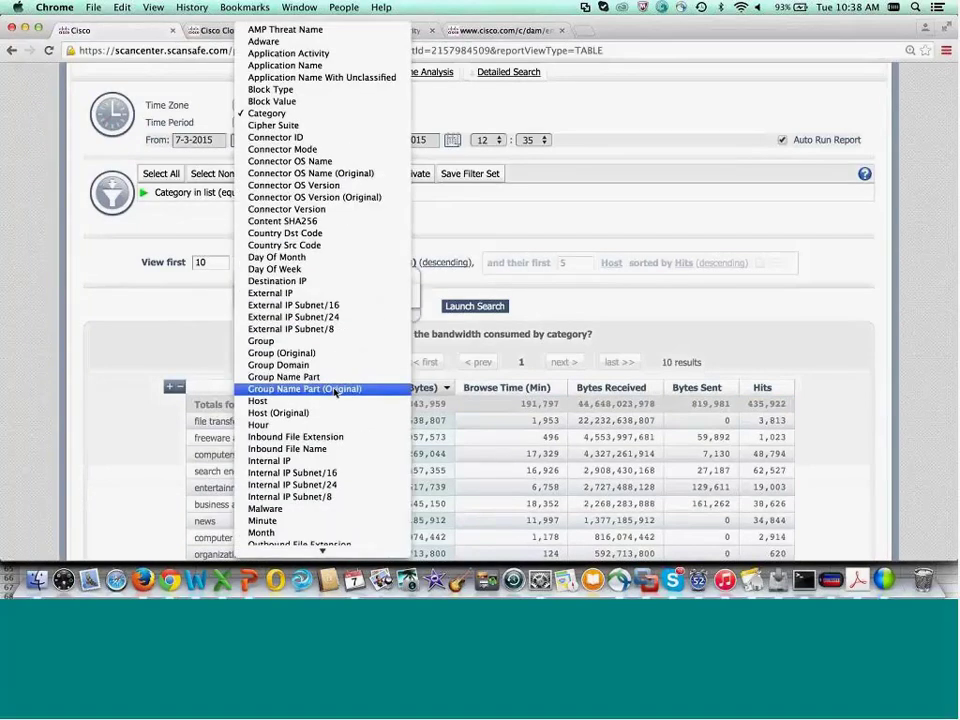
left_click(289, 400)
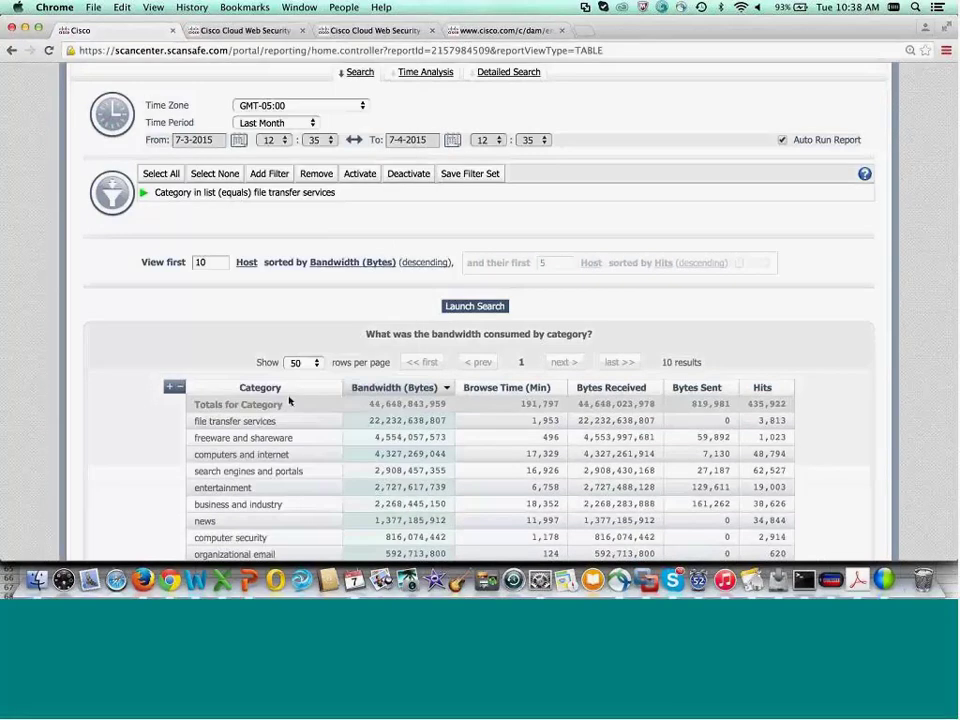
left_click(470, 307)
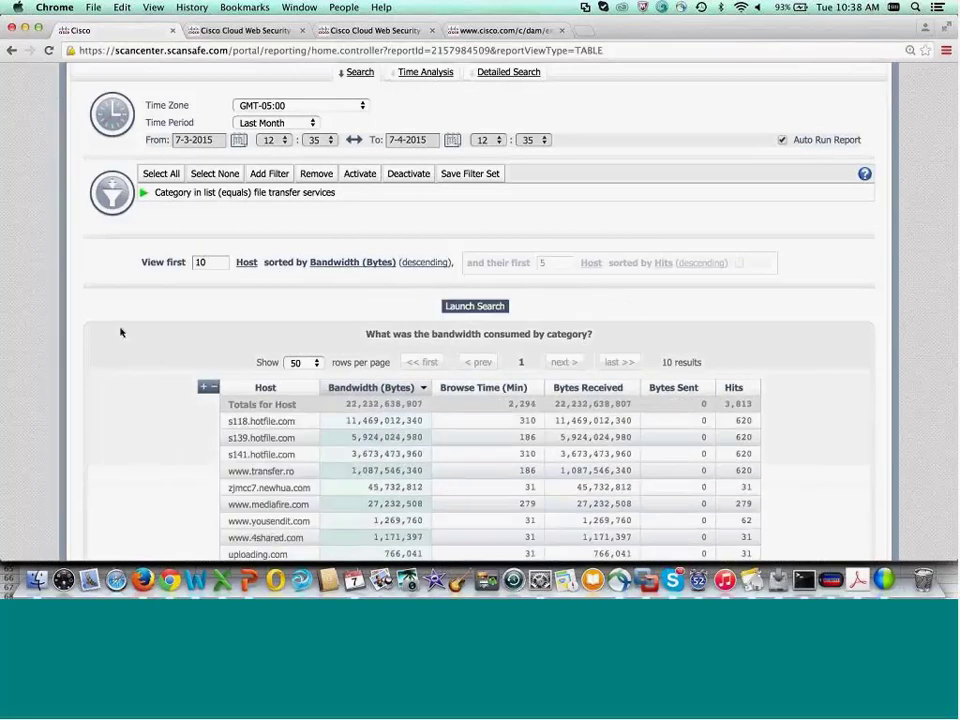
Step: Review the host results and change the report's primary attribute to Second Level Domain
scroll(120, 332, "down", 2)
scroll(120, 332, "down", 1)
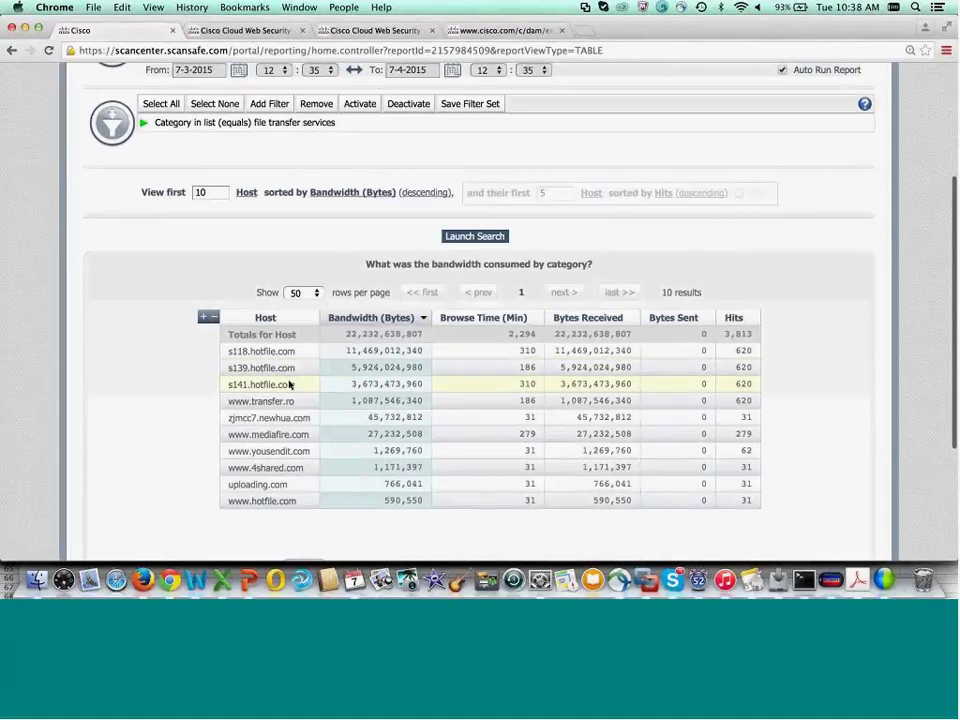
scroll(289, 384, "up", 2)
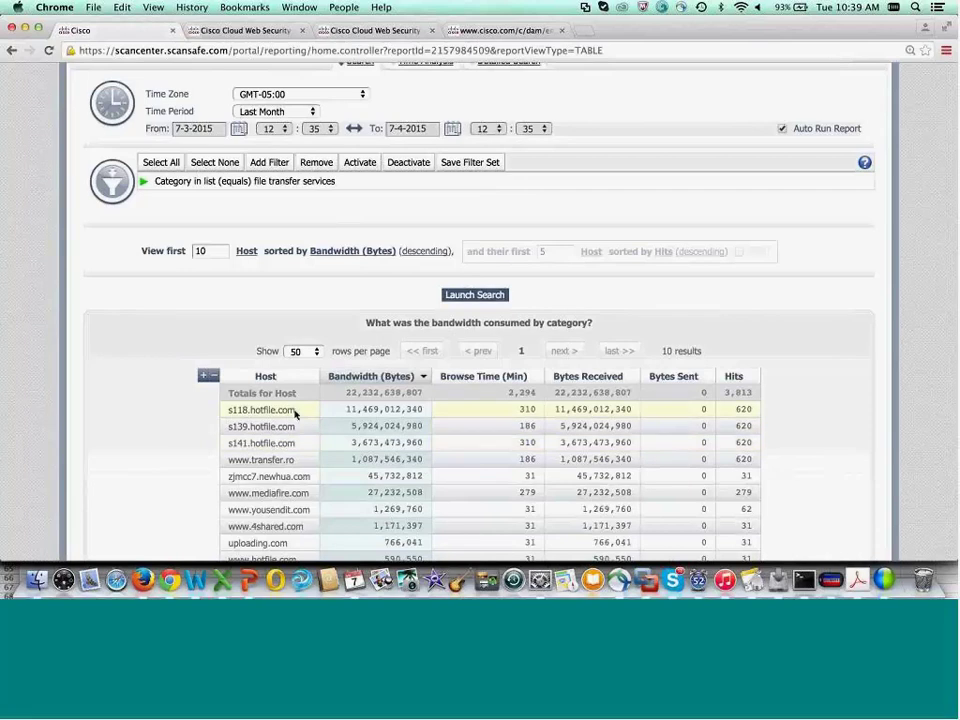
left_click(246, 251)
left_click(400, 283)
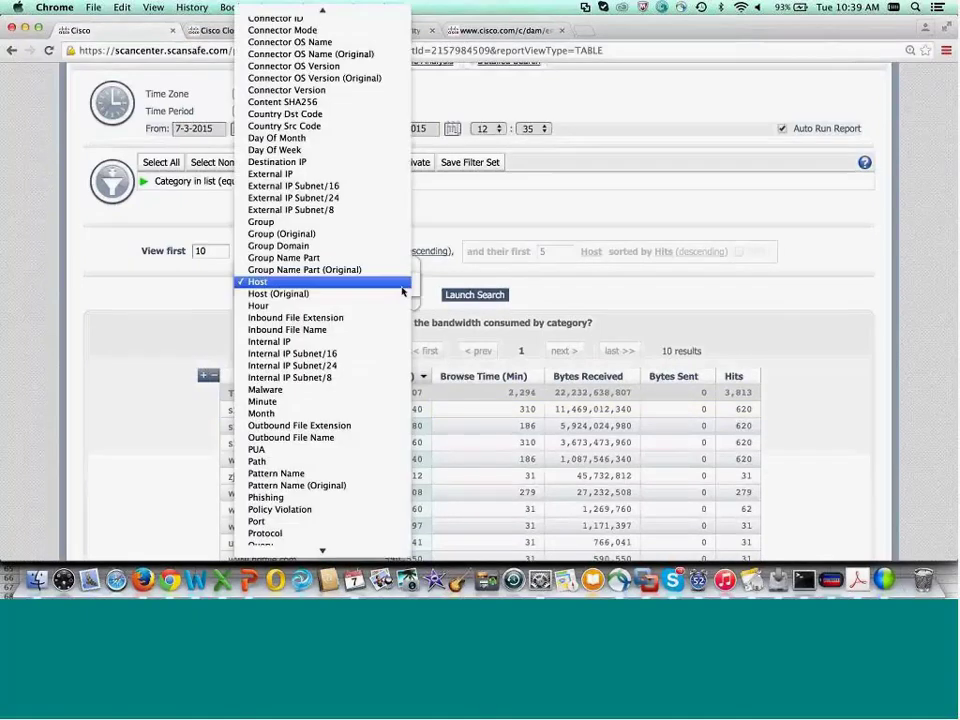
scroll(362, 321, "down", 10)
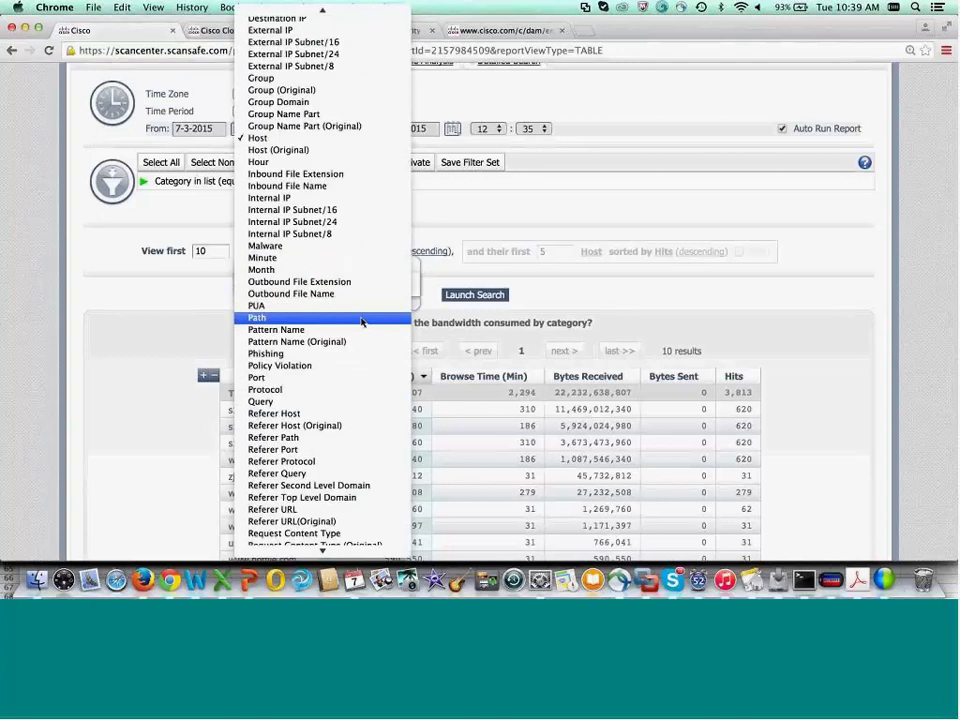
scroll(362, 320, "down", 5)
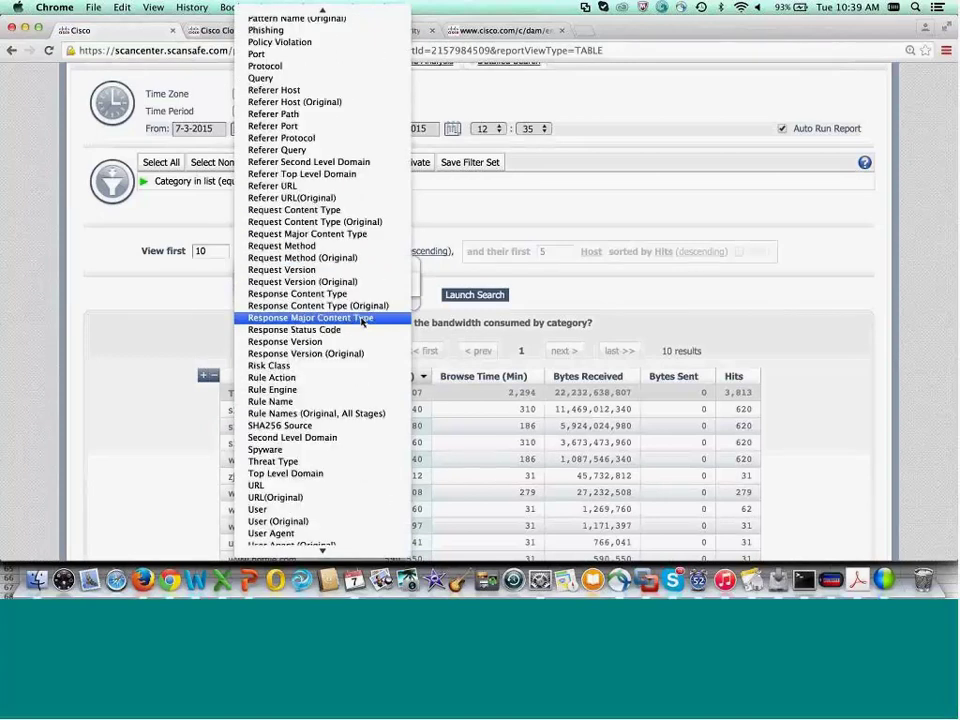
left_click(298, 438)
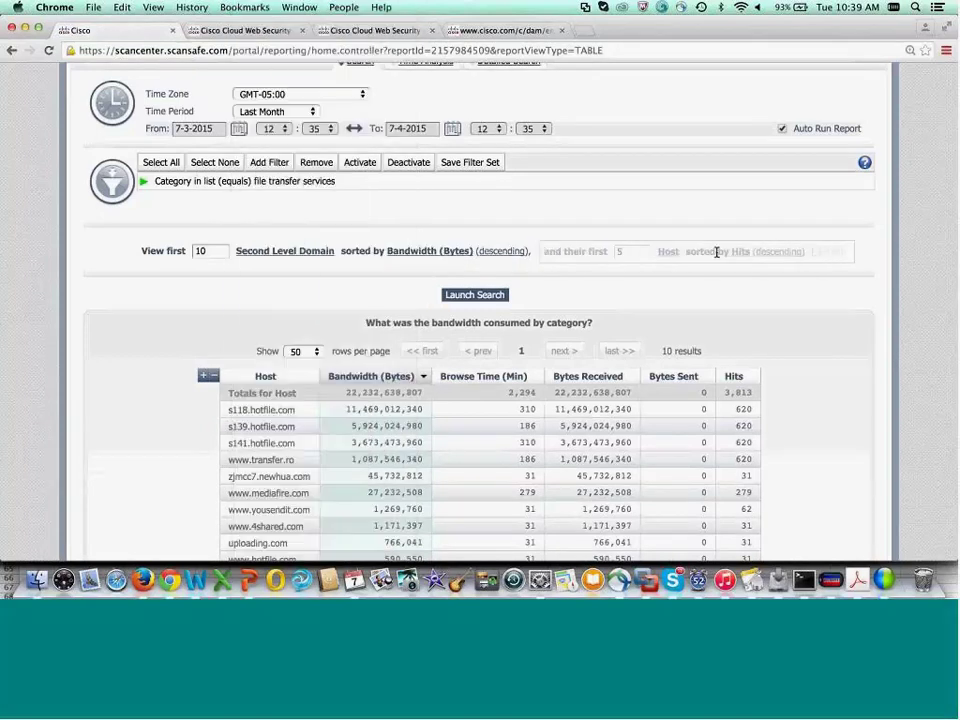
Step: Enable the secondary breakdown, set its attribute to User, and launch the search
left_click(817, 253)
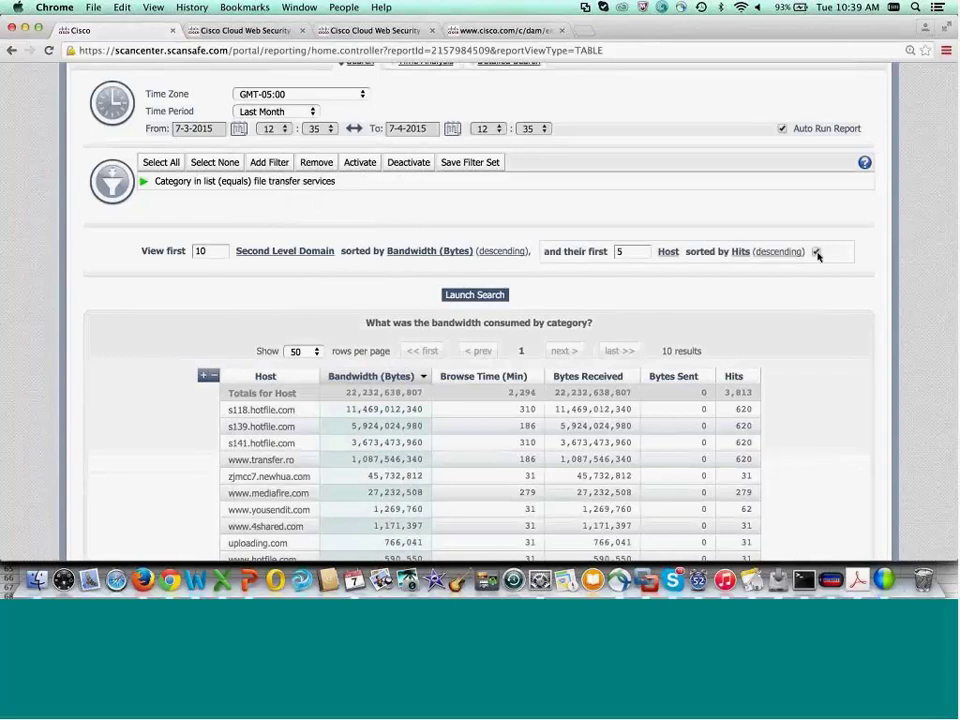
left_click(667, 254)
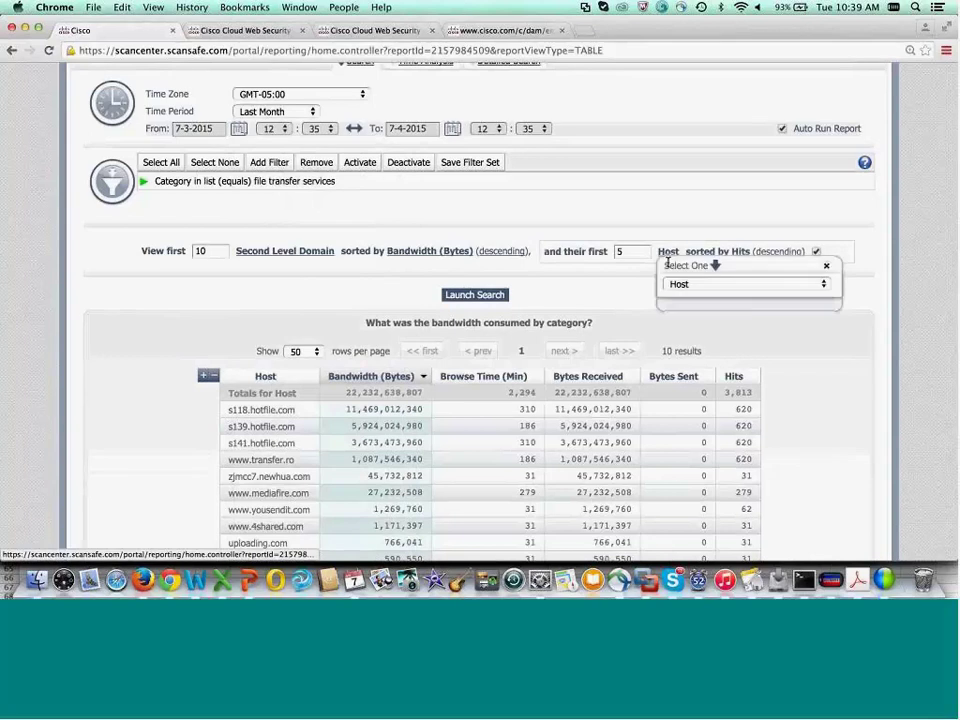
left_click(823, 284)
scroll(766, 355, "down", 15)
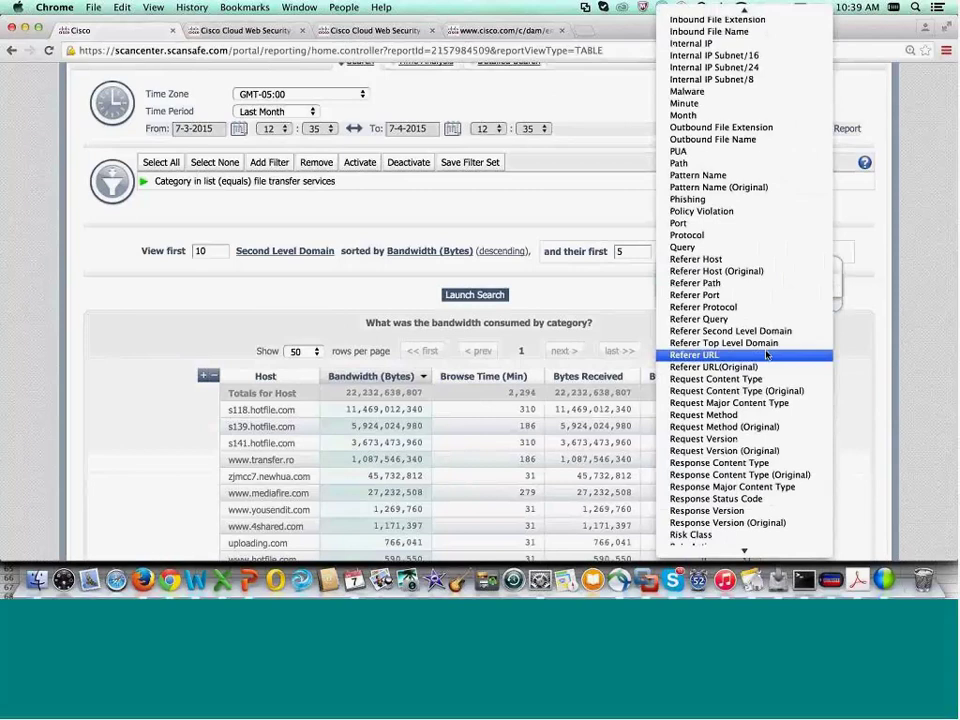
left_click(680, 486)
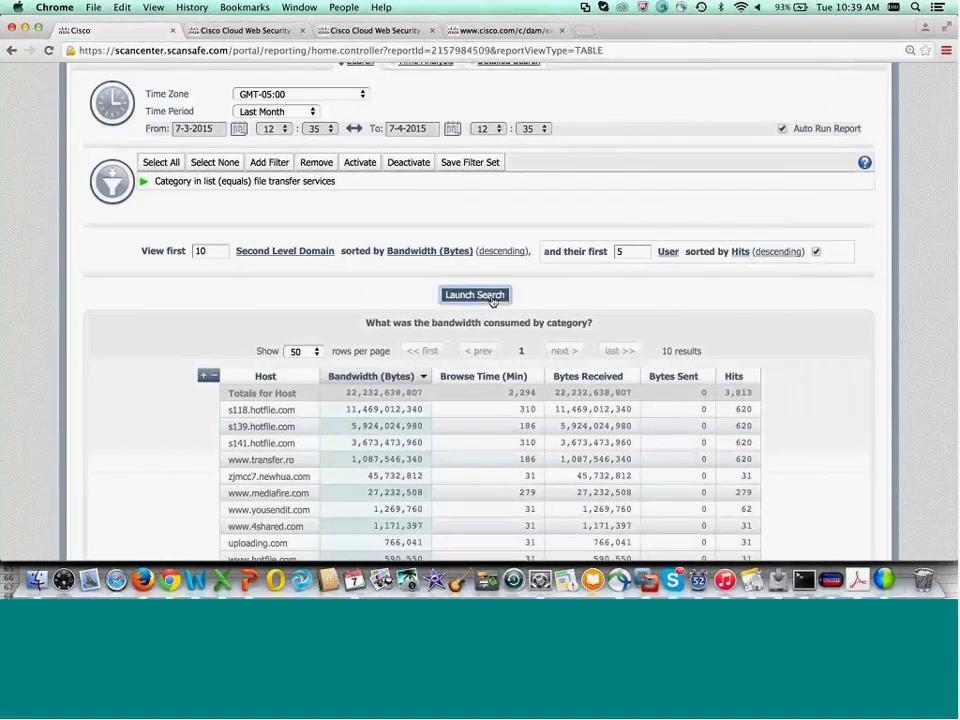
left_click(488, 298)
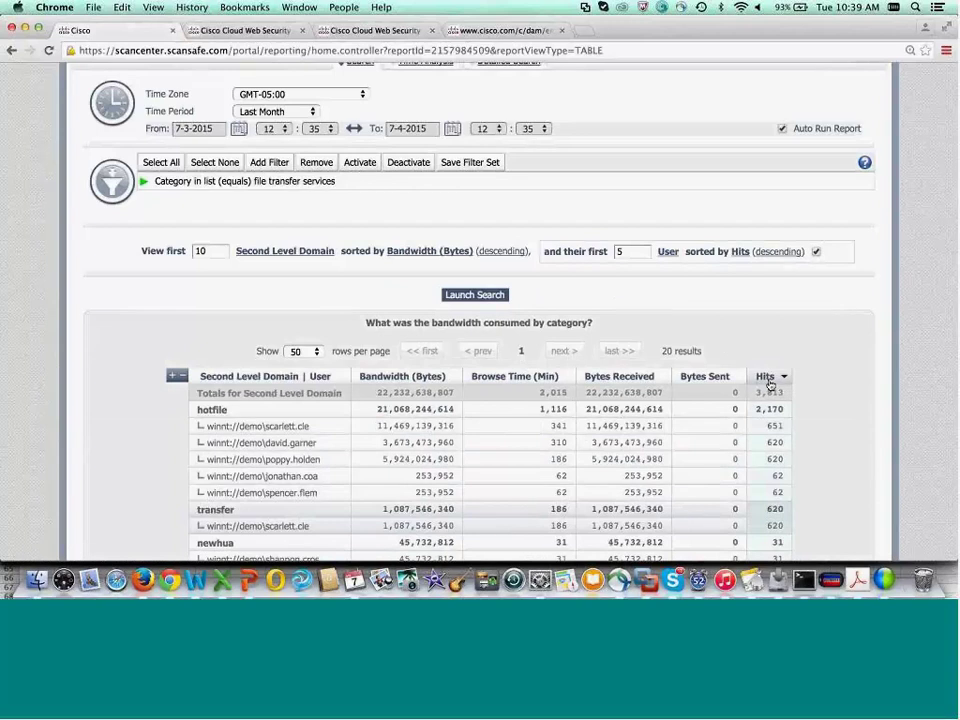
Step: Sort the second level domain and user results by Bandwidth (Bytes)
scroll(820, 381, "down", 2)
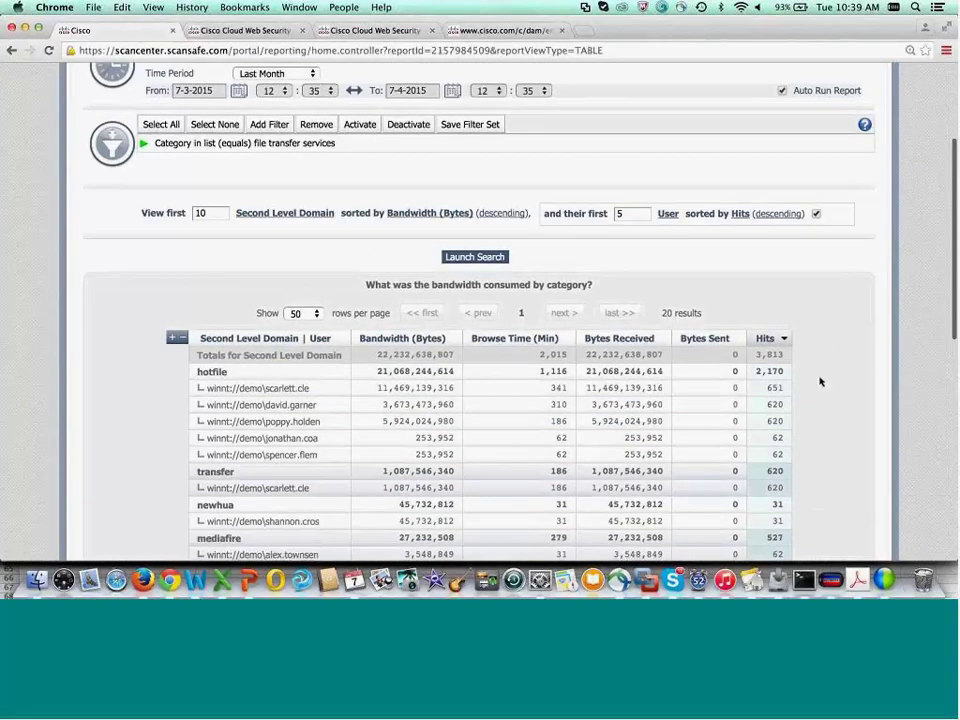
scroll(429, 320, "down", 1)
left_click(429, 320)
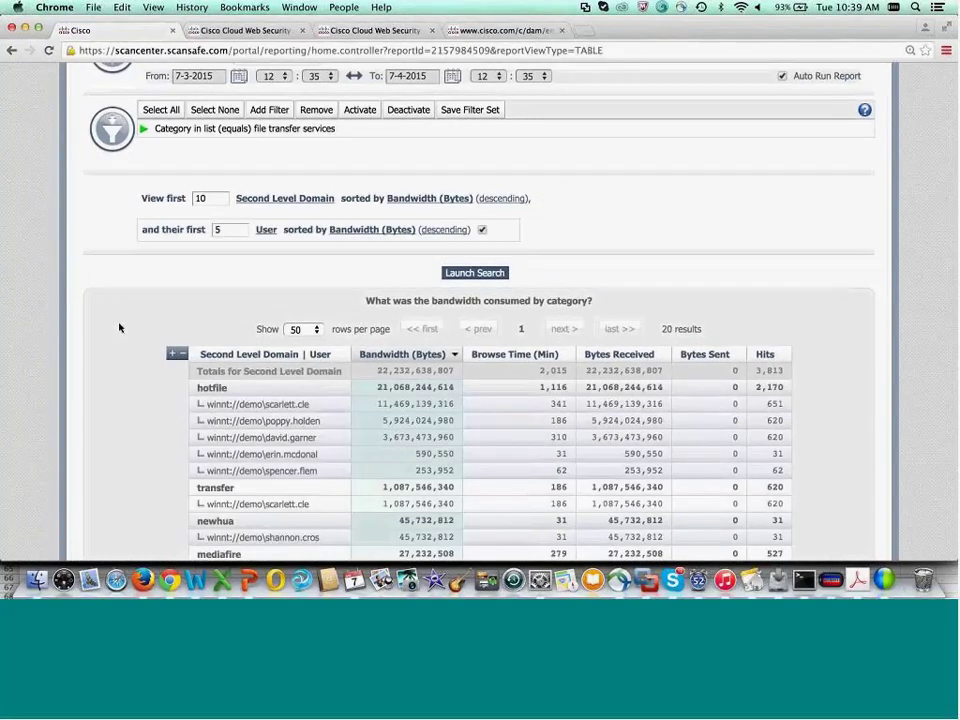
Step: Display the domain and user bandwidth results as a horizontal bar chart and examine the distribution
scroll(119, 328, "down", 5)
scroll(119, 328, "down", 10)
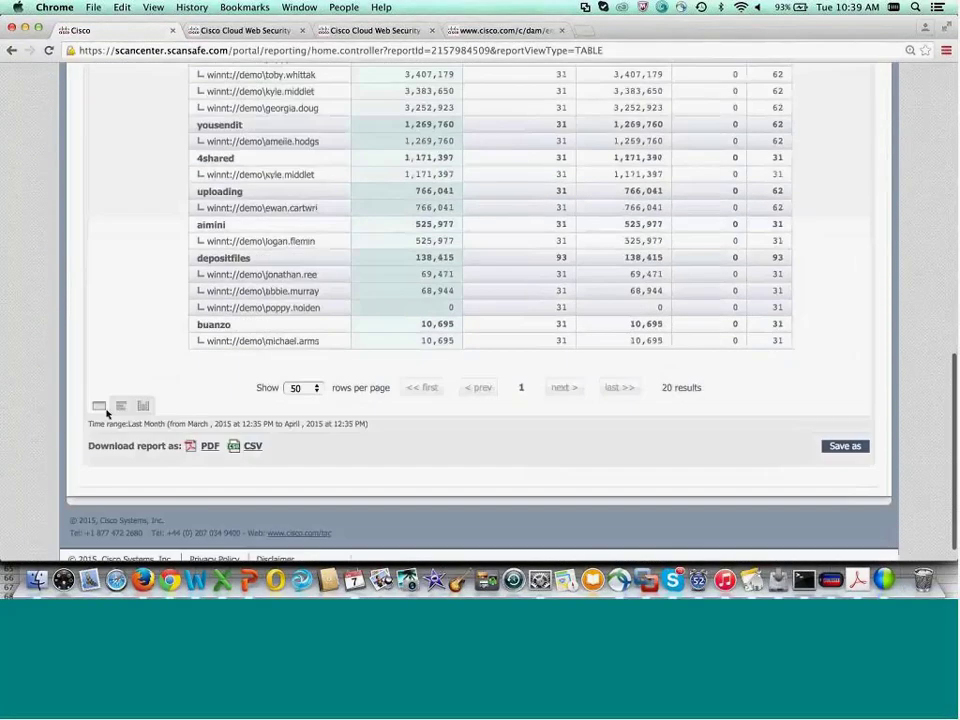
left_click(122, 404)
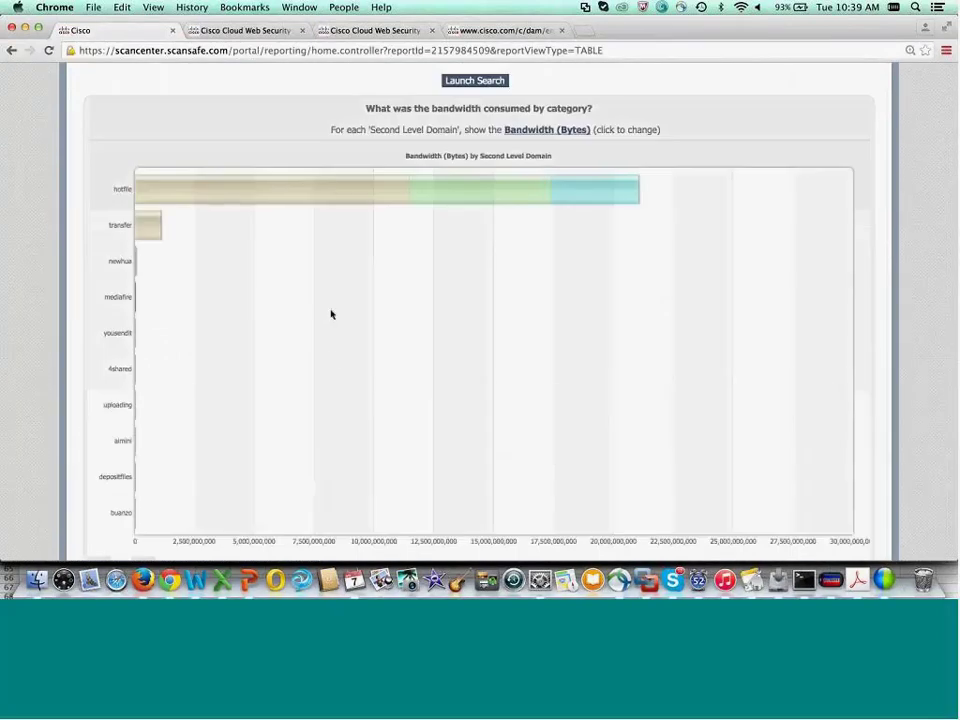
scroll(332, 358, "down", 2)
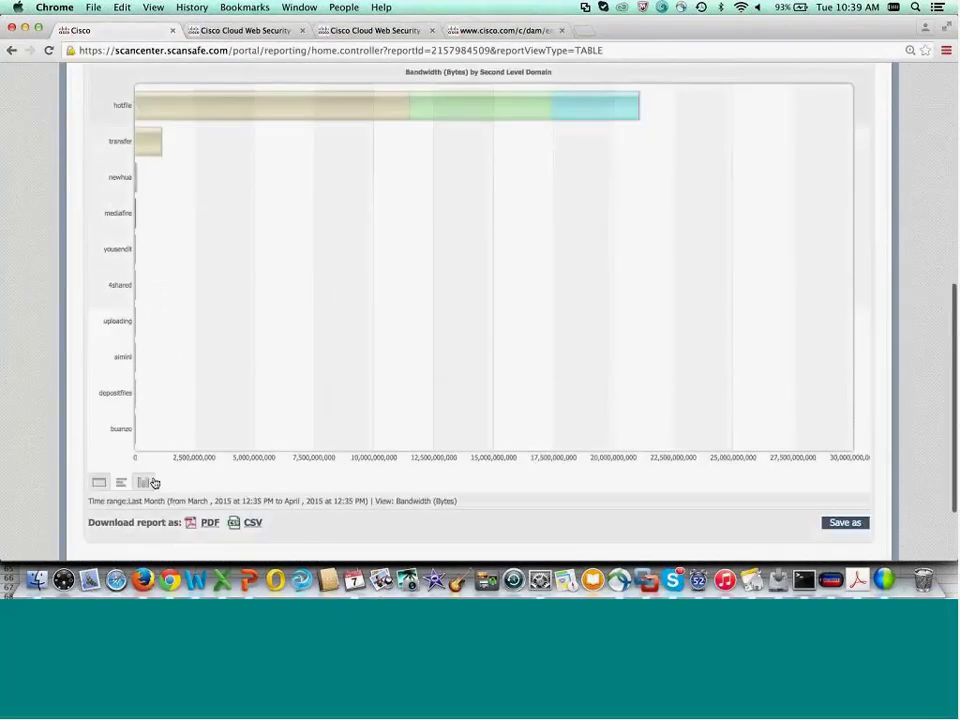
scroll(321, 426, "up", 6)
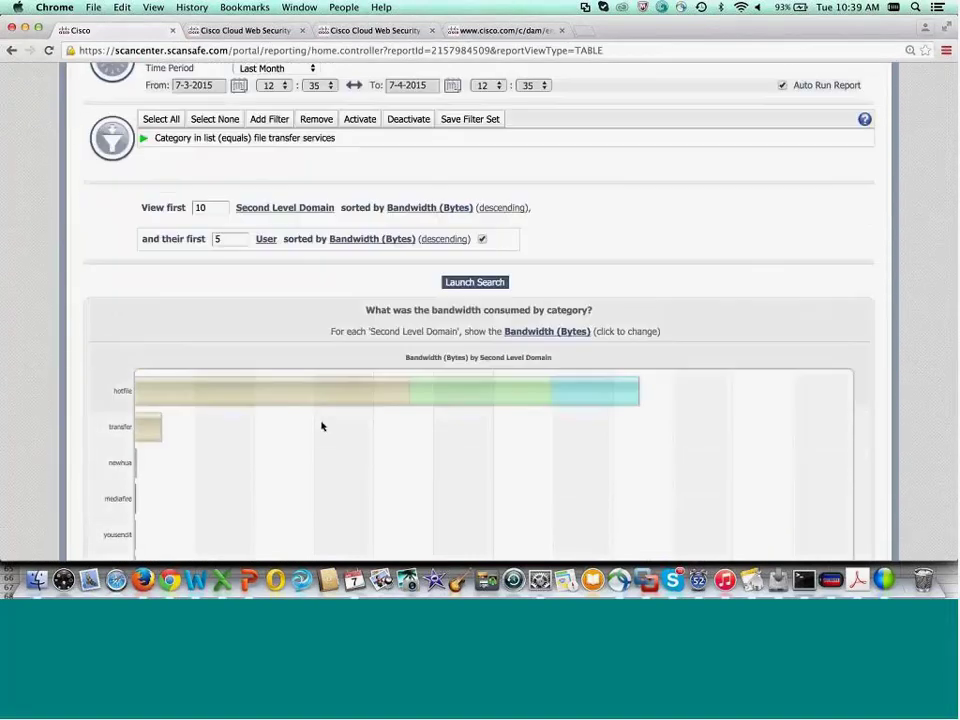
scroll(321, 426, "down", 5)
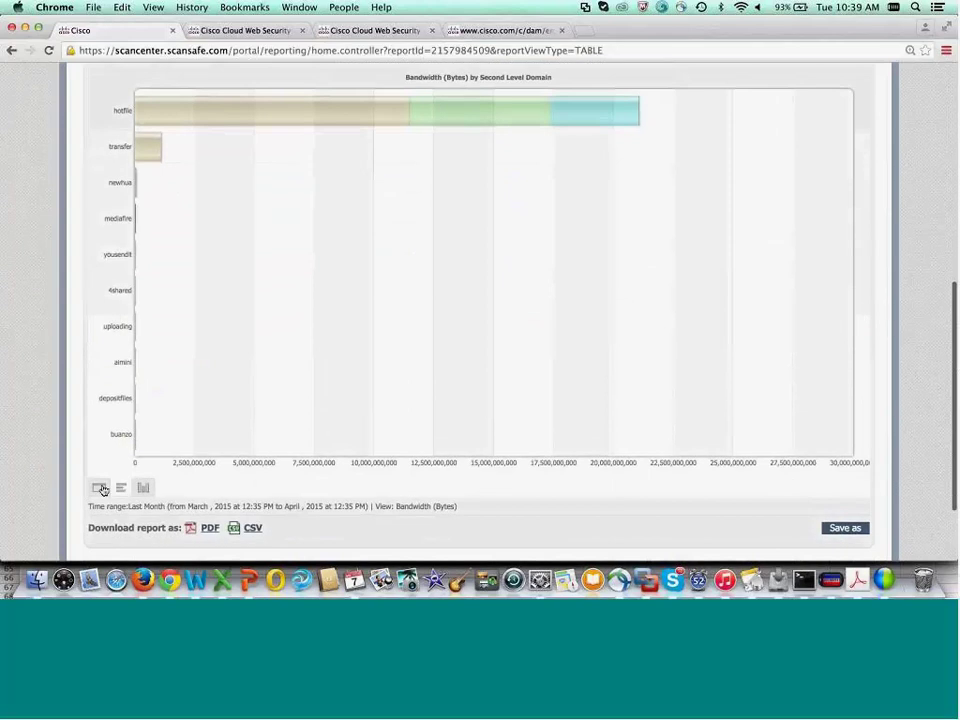
Step: Return the report to table view and review the bandwidth rows along with the search settings
scroll(140, 360, "down", 10)
scroll(146, 342, "down", 5)
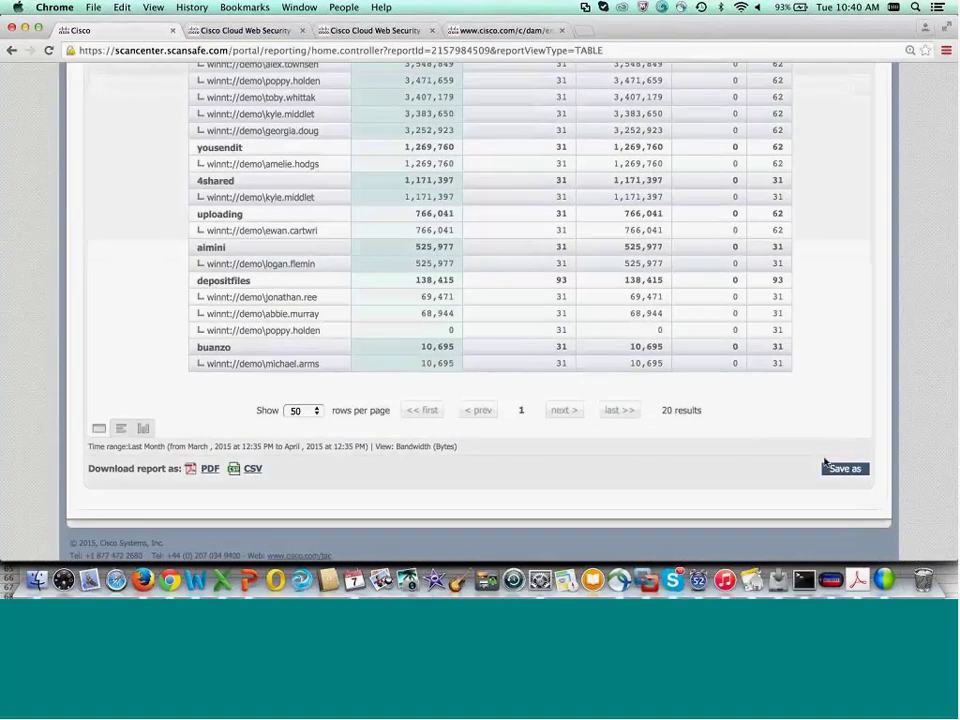
scroll(744, 447, "up", 8)
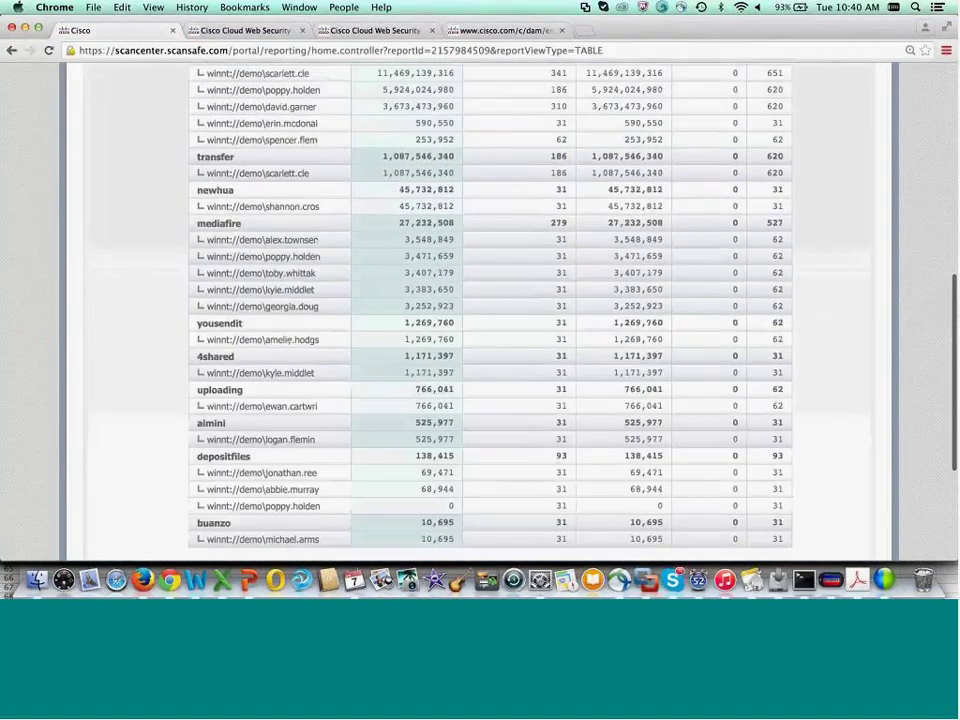
scroll(744, 447, "up", 6)
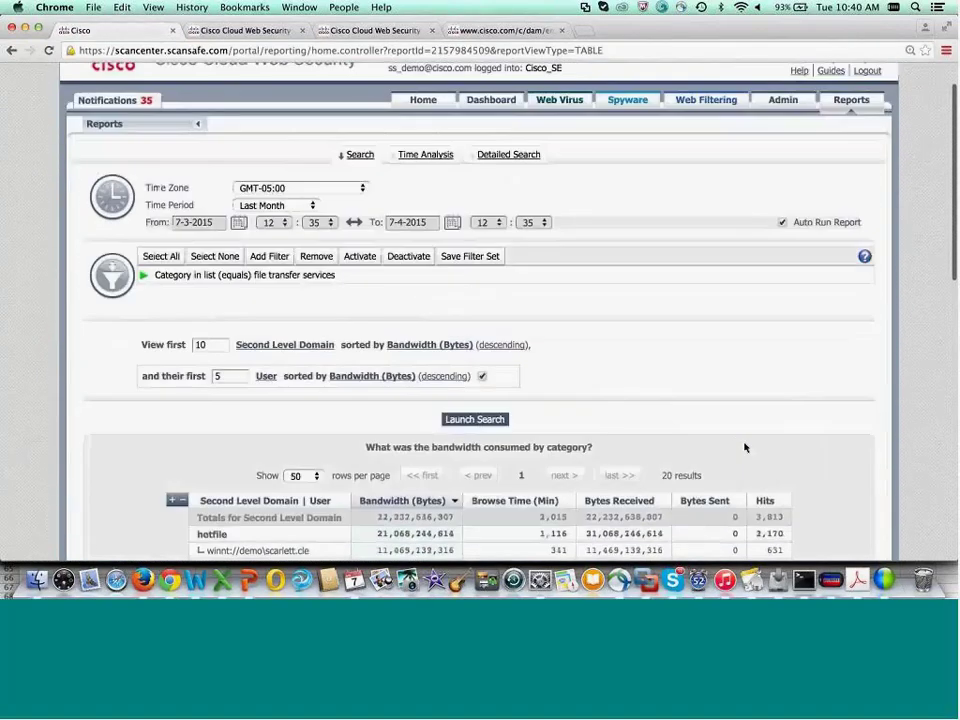
scroll(744, 447, "down", 1)
scroll(744, 447, "down", 1)
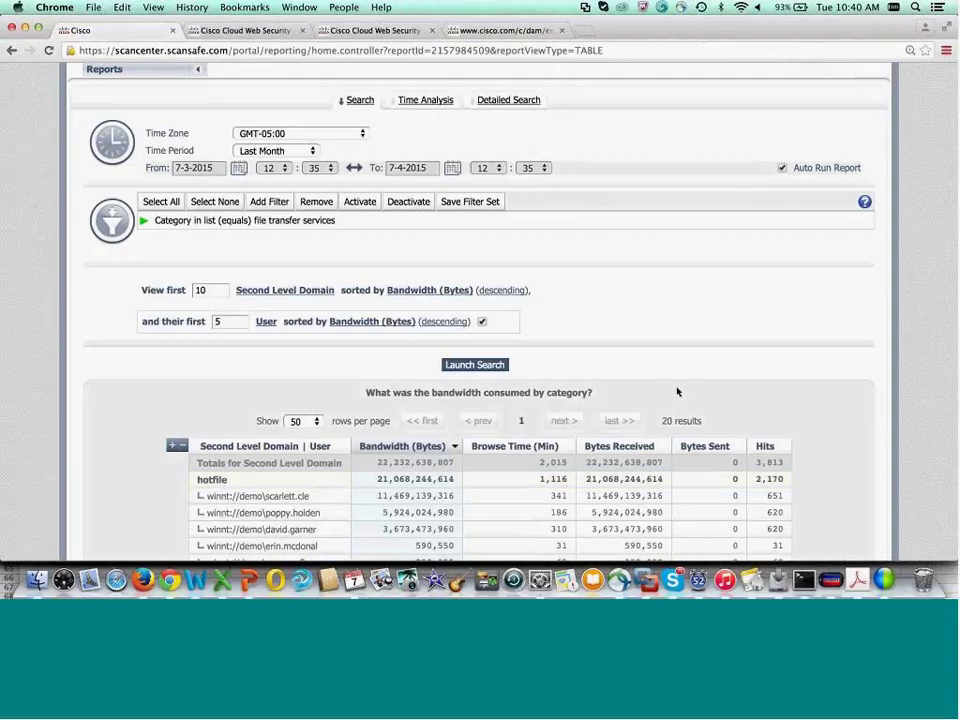
scroll(677, 392, "up", 3)
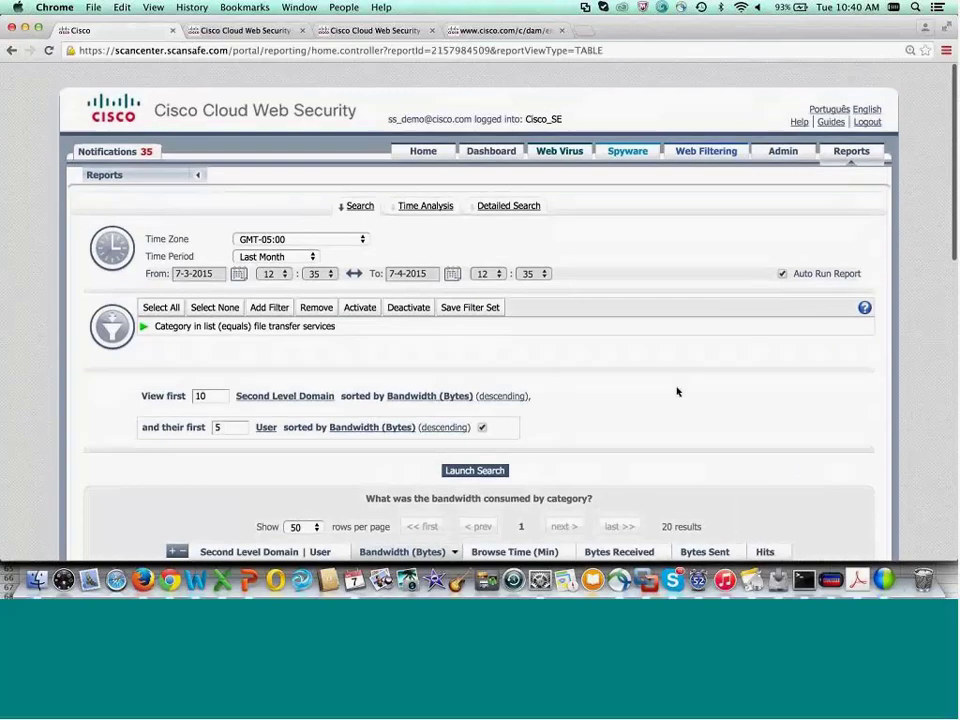
Step: Open the "General Users- Block" filter from the web filtering filters for editing
left_click(711, 155)
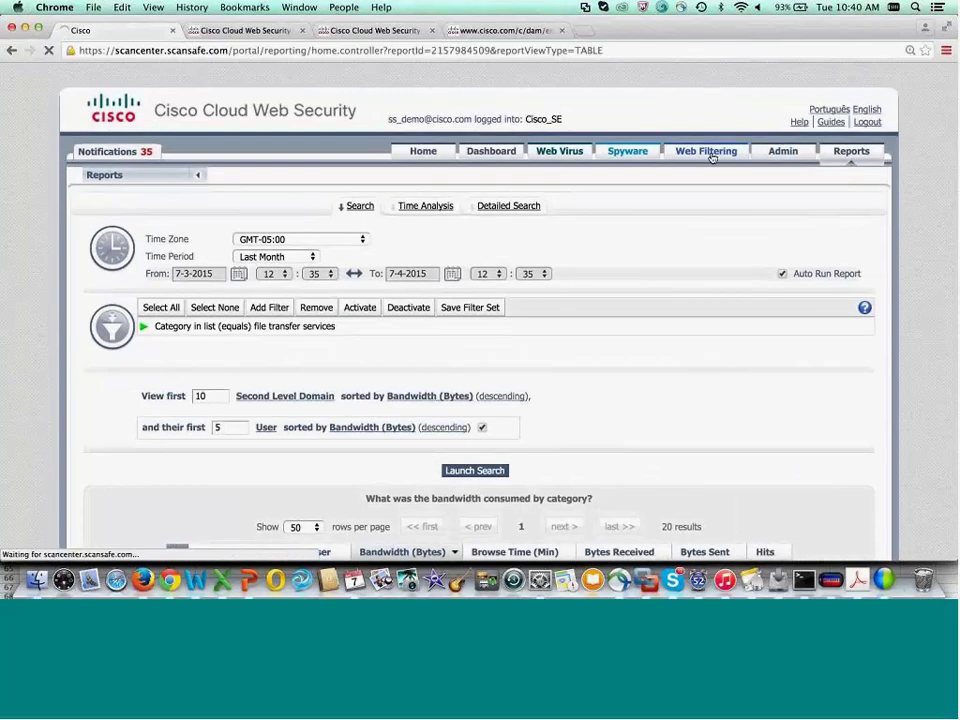
mouse_move(100, 176)
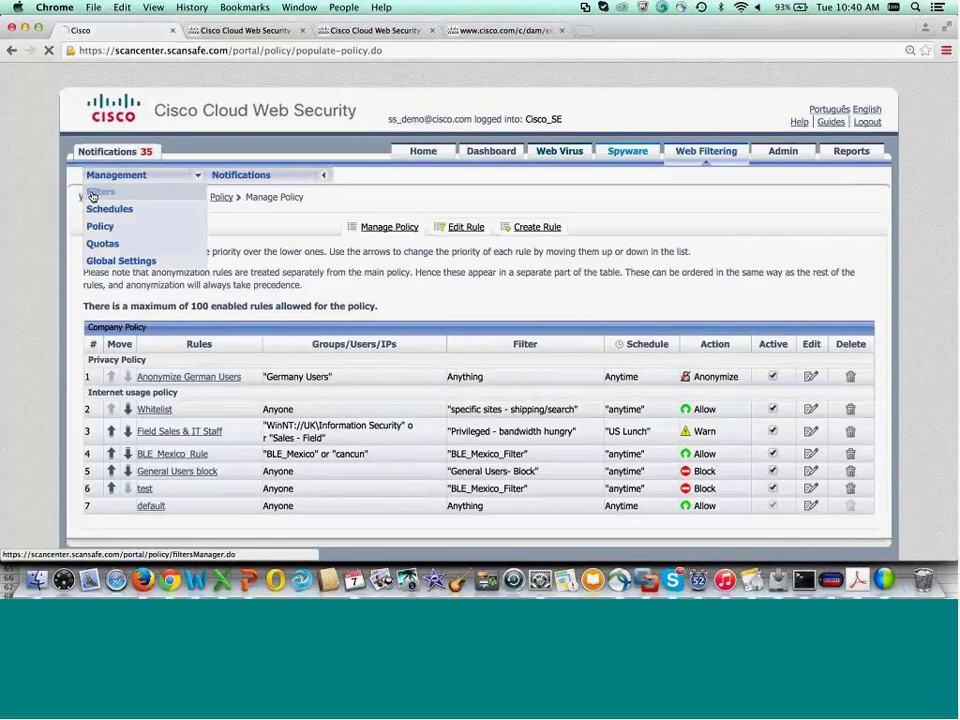
left_click(93, 195)
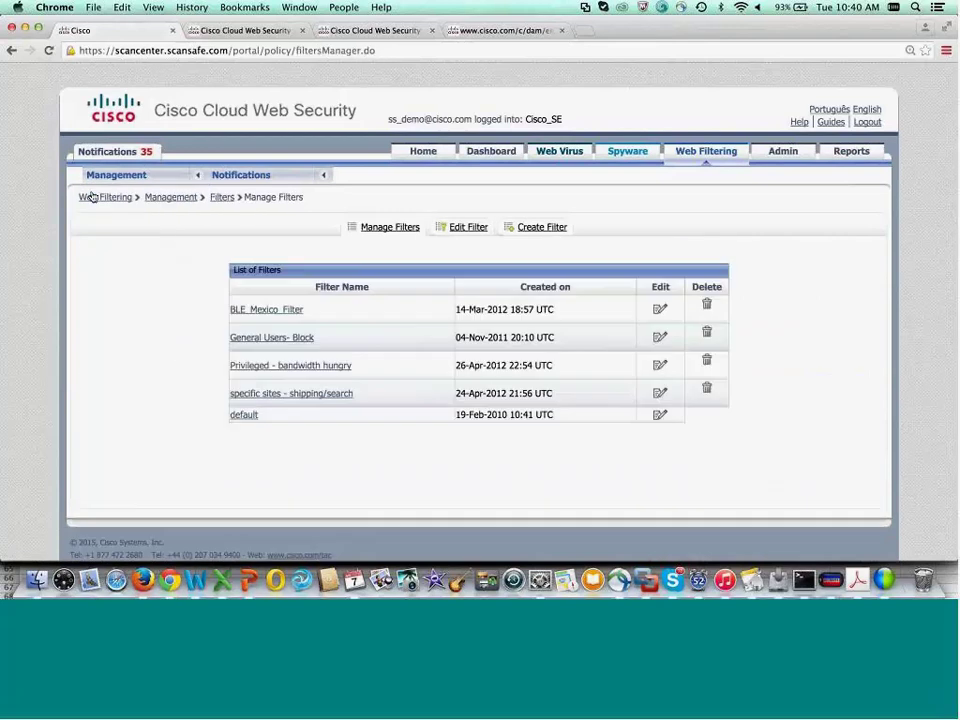
left_click(276, 339)
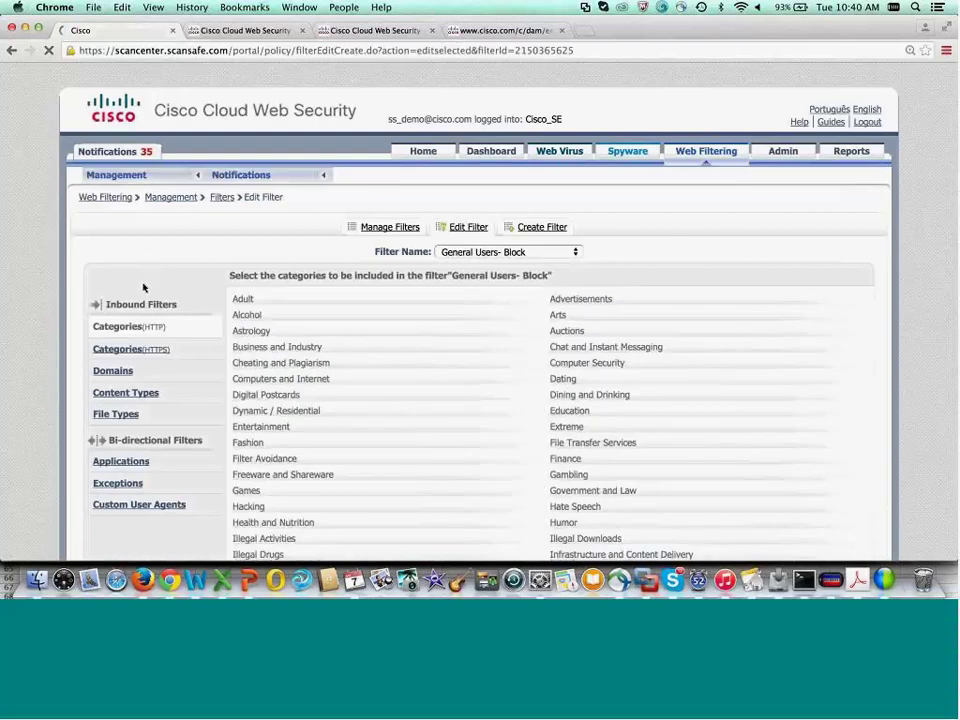
Step: Add hotfile.com as a new line in the filter's inbound domains list
left_click(113, 370)
left_click(307, 351)
key("Return")
type("hotfi")
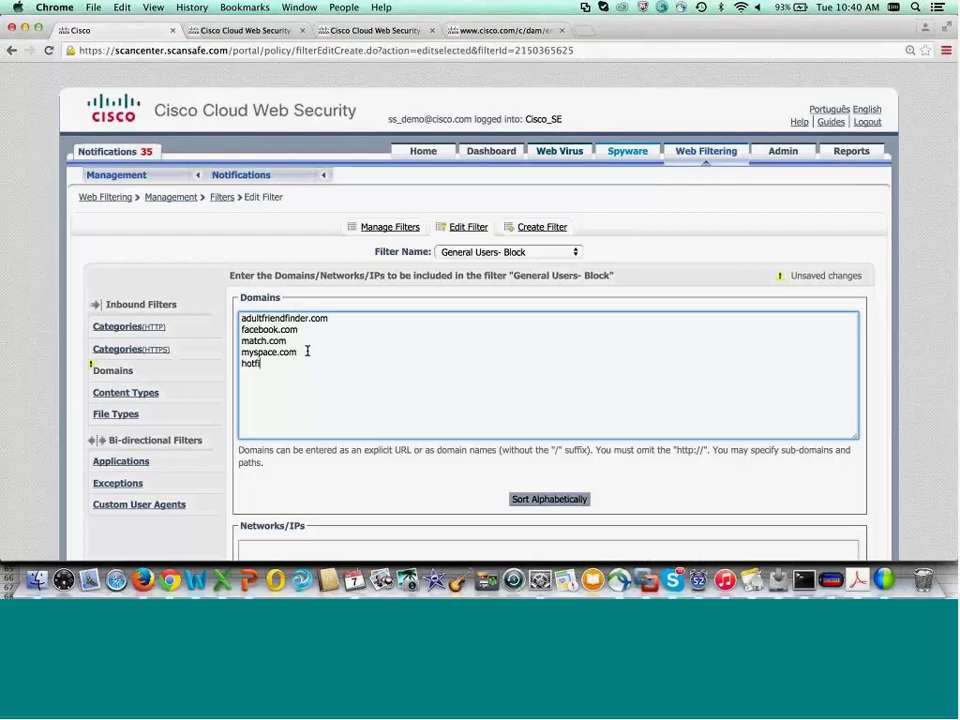
type("le.com")
key("BackSpace")
key("BackSpace")
type("om")
Step: Remove the hotfile.com entry from the filter's domains list
key("BackSpace")
key("BackSpace")
key("BackSpace")
key("BackSpace")
key("BackSpace")
key("BackSpace")
key("BackSpace")
key("BackSpace")
key("BackSpace")
key("BackSpace")
key("BackSpace")
key("BackSpace")
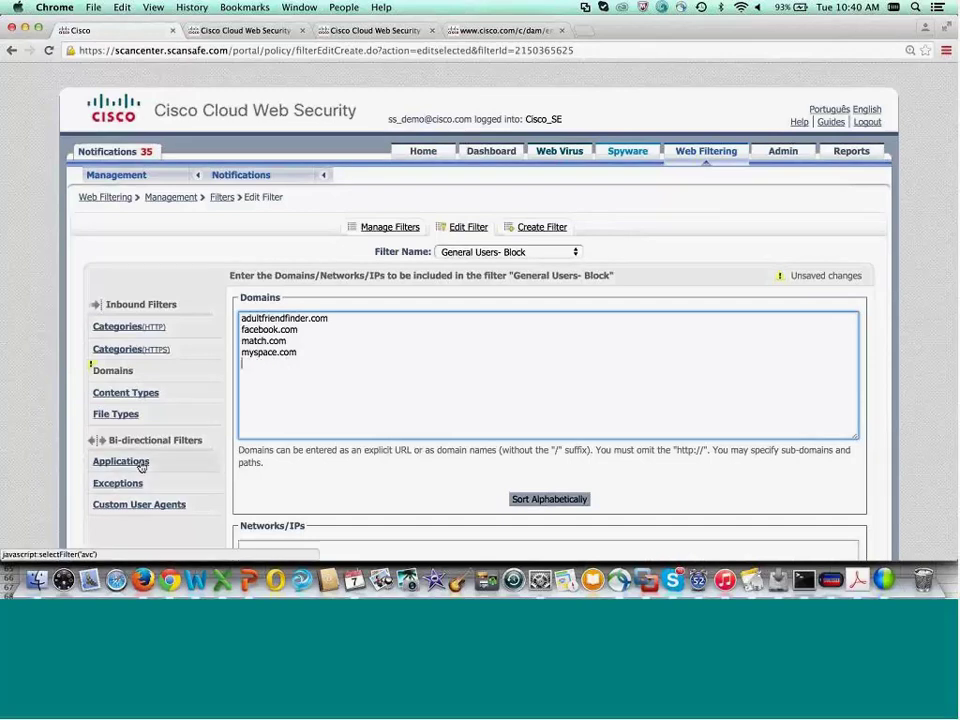
Step: Find facebook among the filter's applications and include its Attachment Download and Attachment Upload activities
left_click(140, 461)
left_click(313, 311)
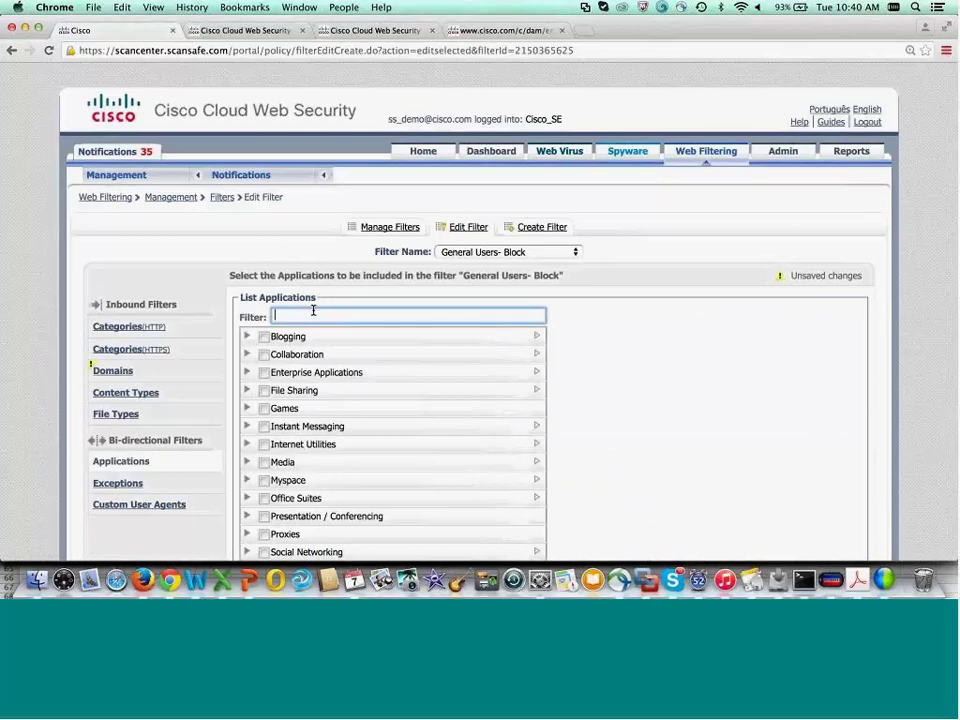
type("facebook")
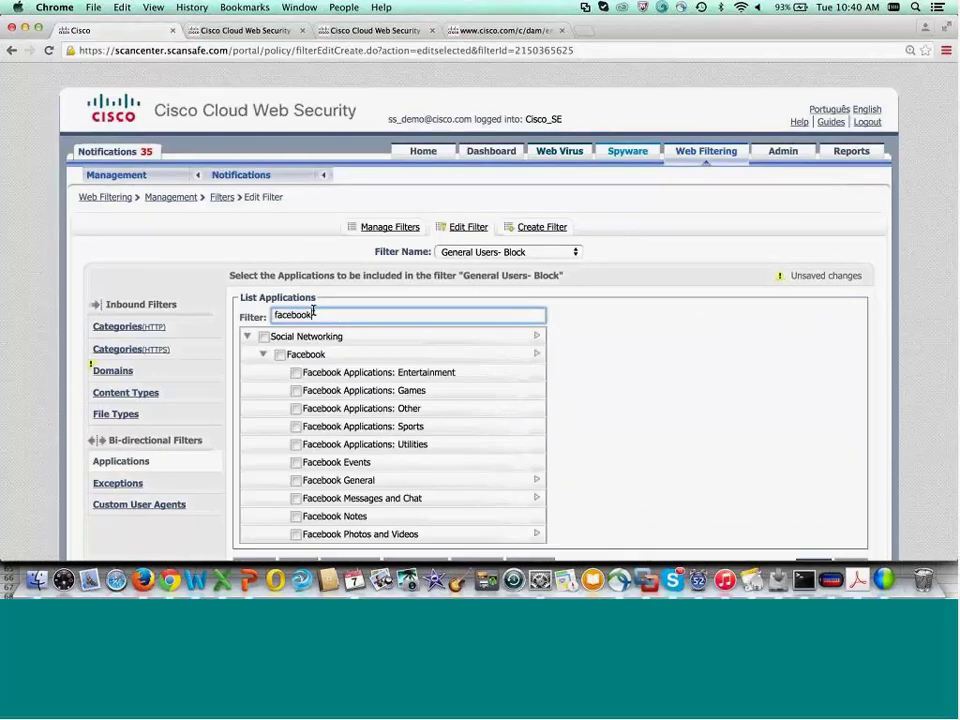
left_click(536, 354)
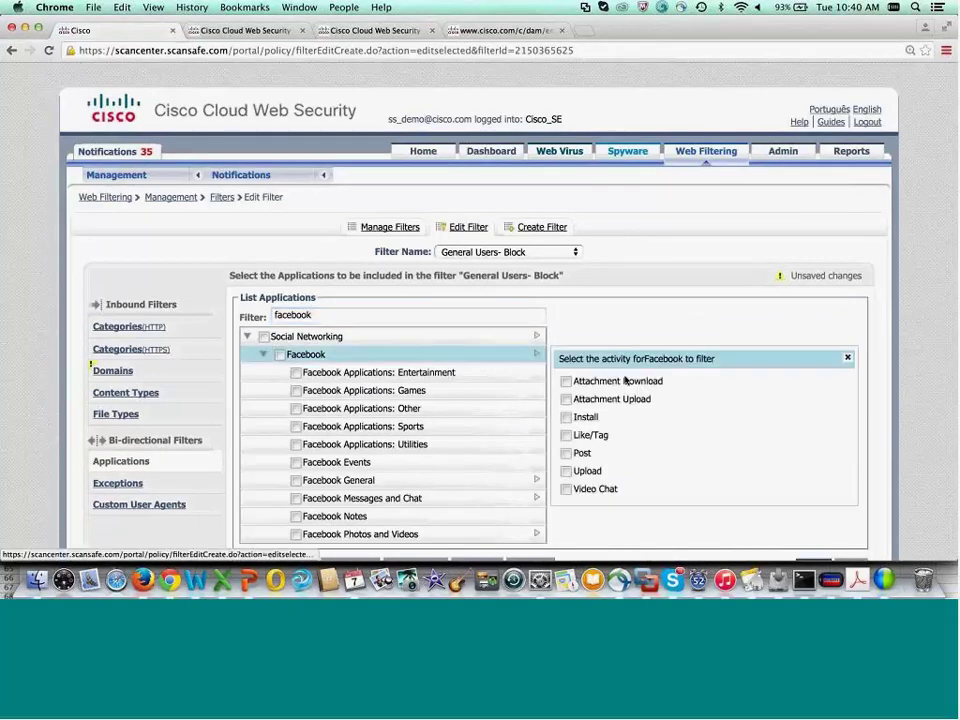
left_click(567, 382)
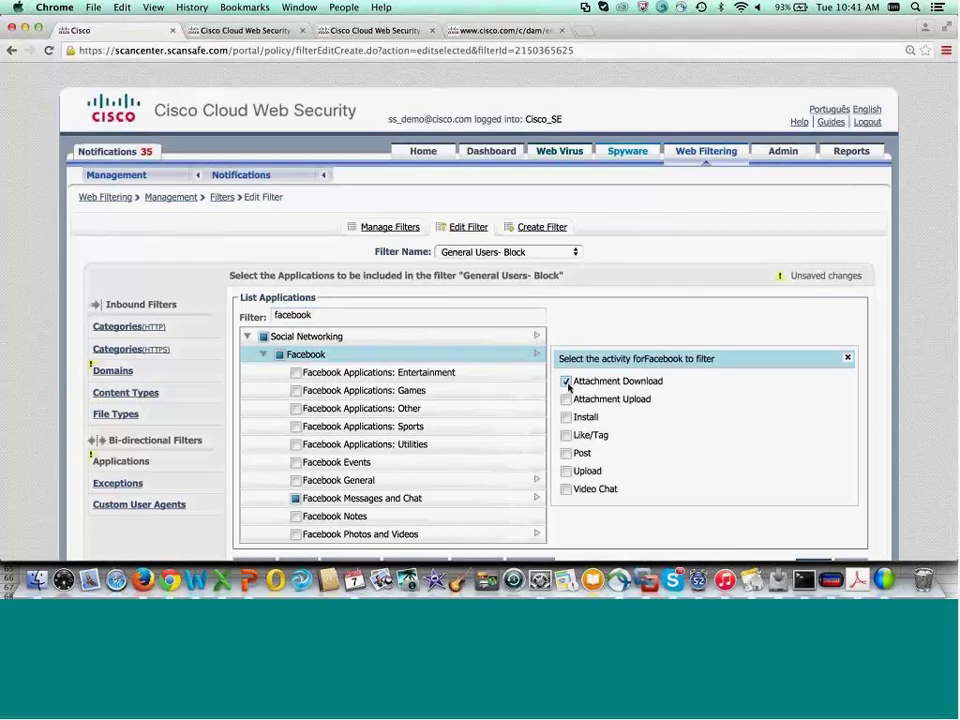
left_click(566, 401)
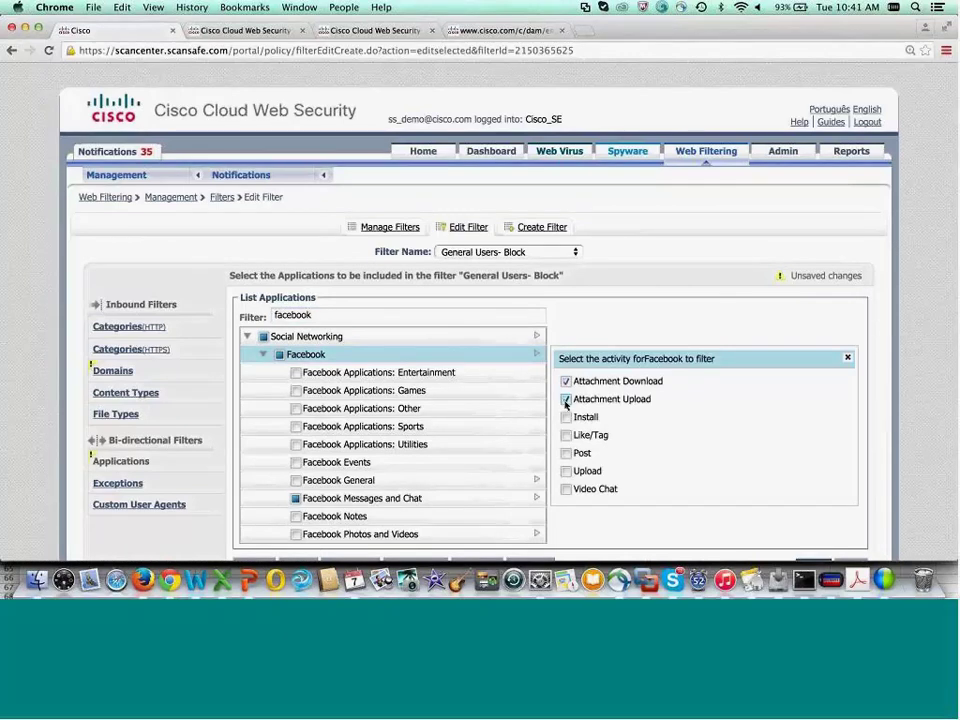
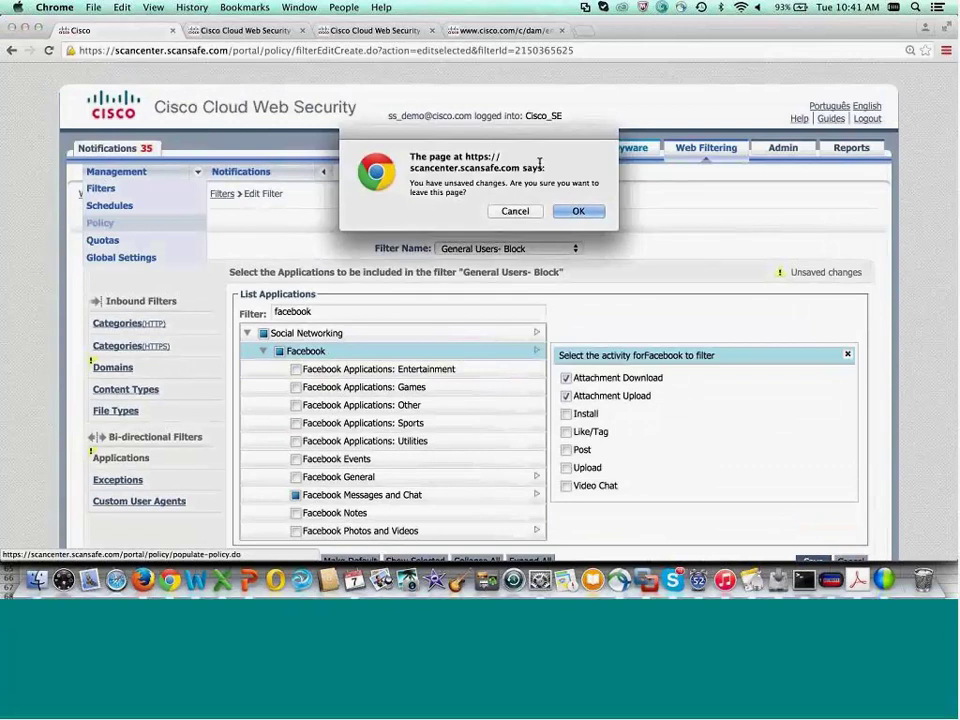
Step: Discard the unsaved filter changes and review the policy's Create Rule form with its group, filter and schedule sections
left_click(578, 211)
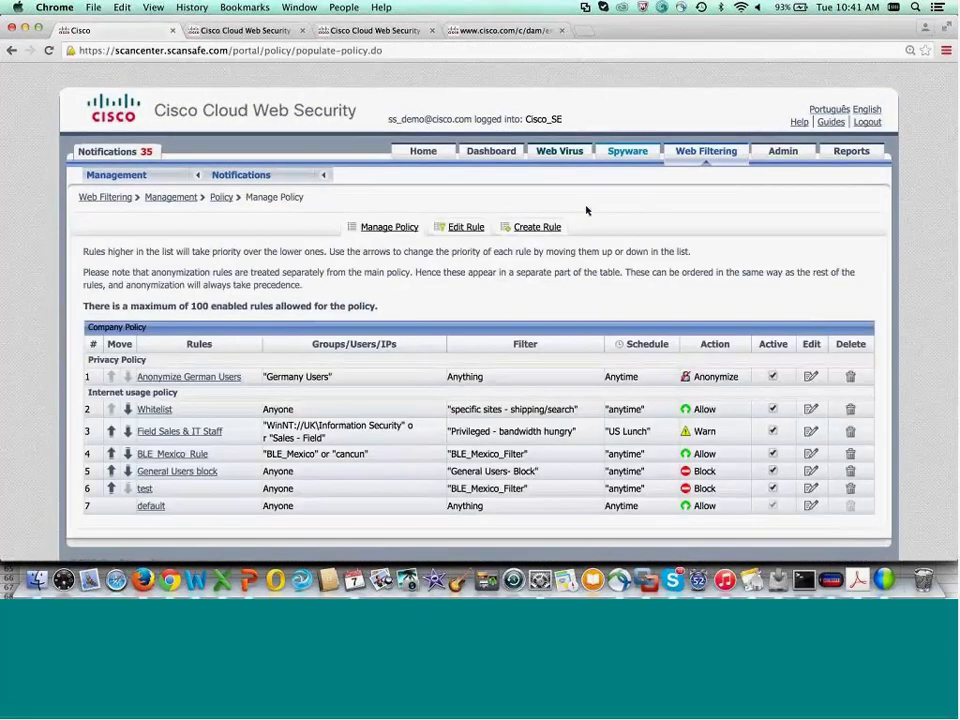
left_click(537, 227)
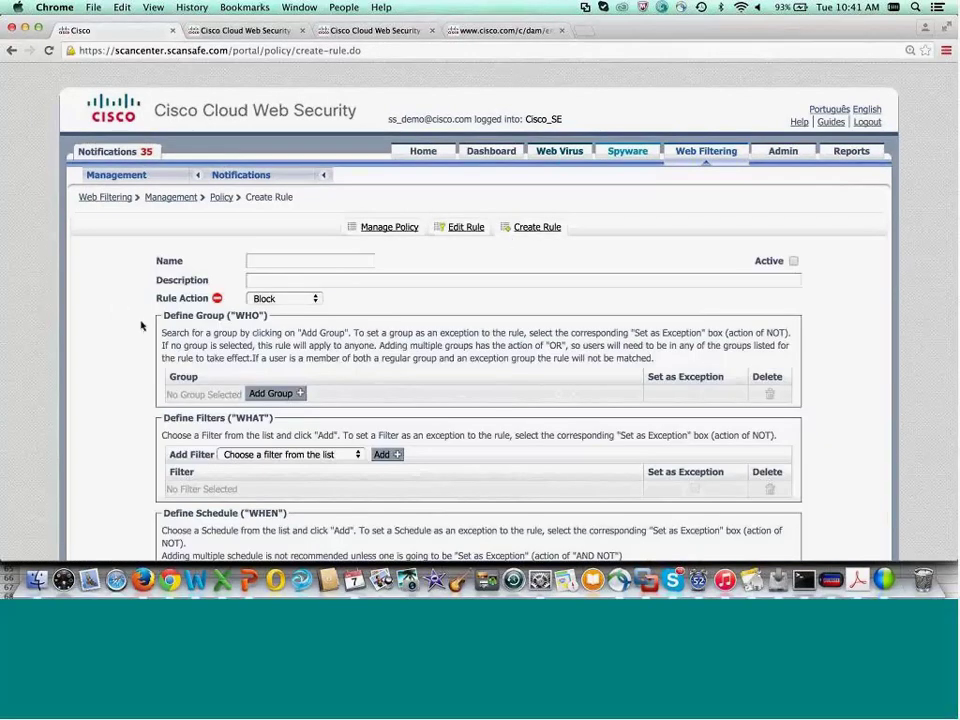
scroll(285, 366, "down", 3)
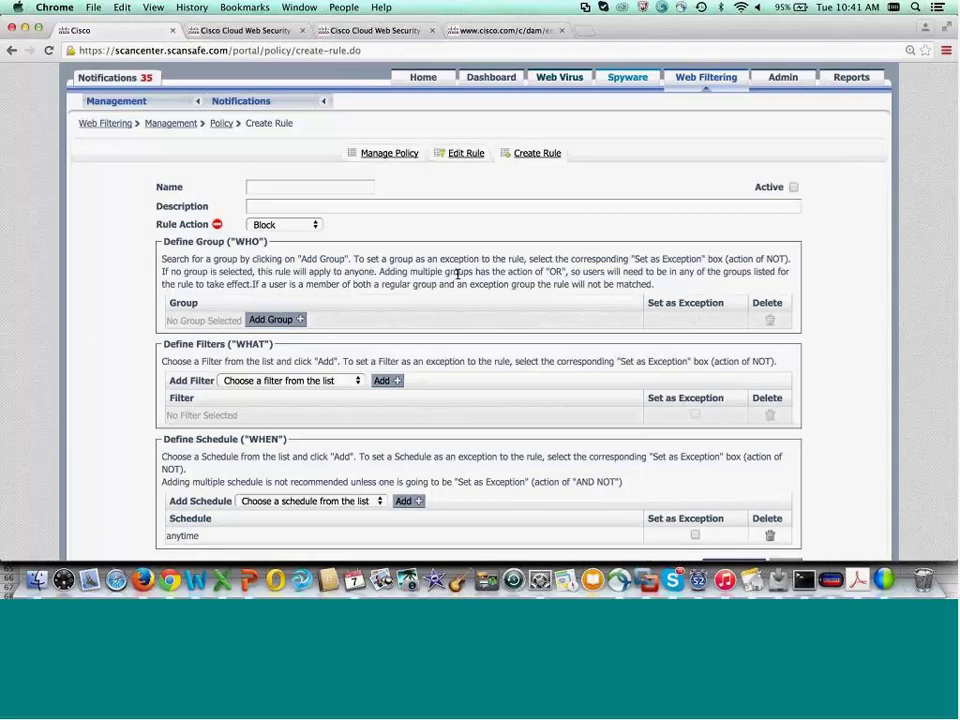
scroll(457, 273, "down", 3)
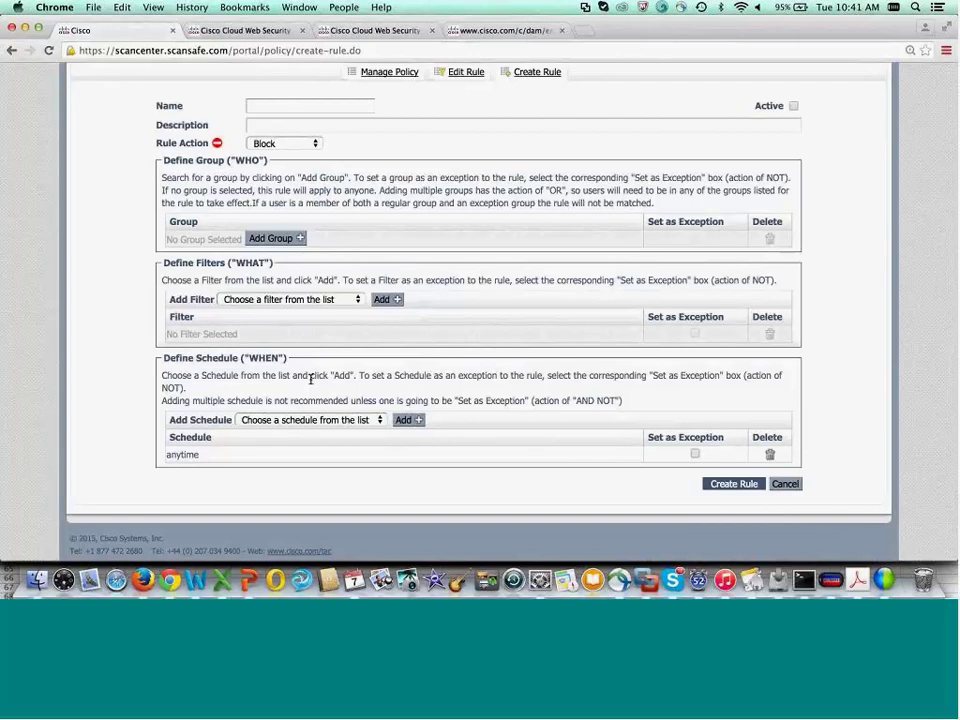
scroll(310, 378, "up", 5)
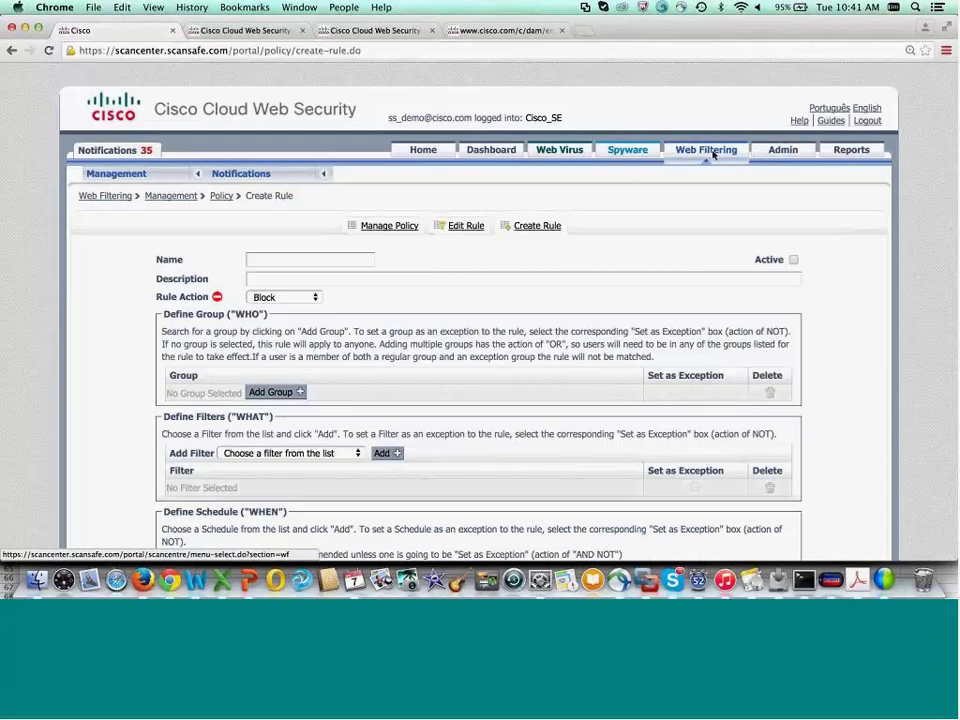
Step: Open the HTTPS Inspection policy in the administration area and review the company's HTTPS rules
left_click(788, 150)
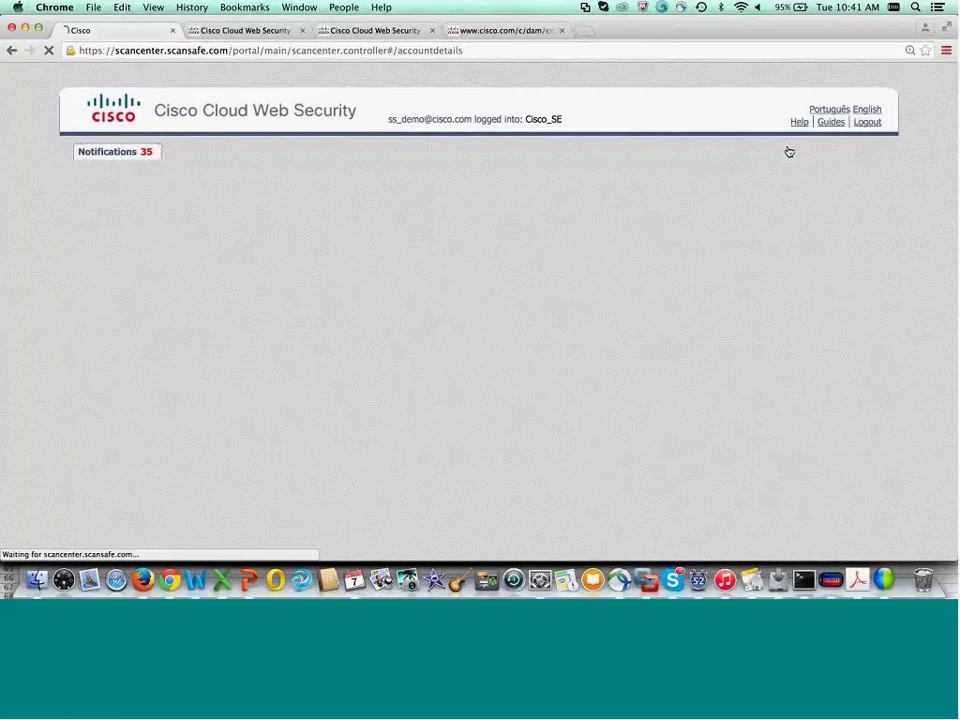
mouse_move(638, 177)
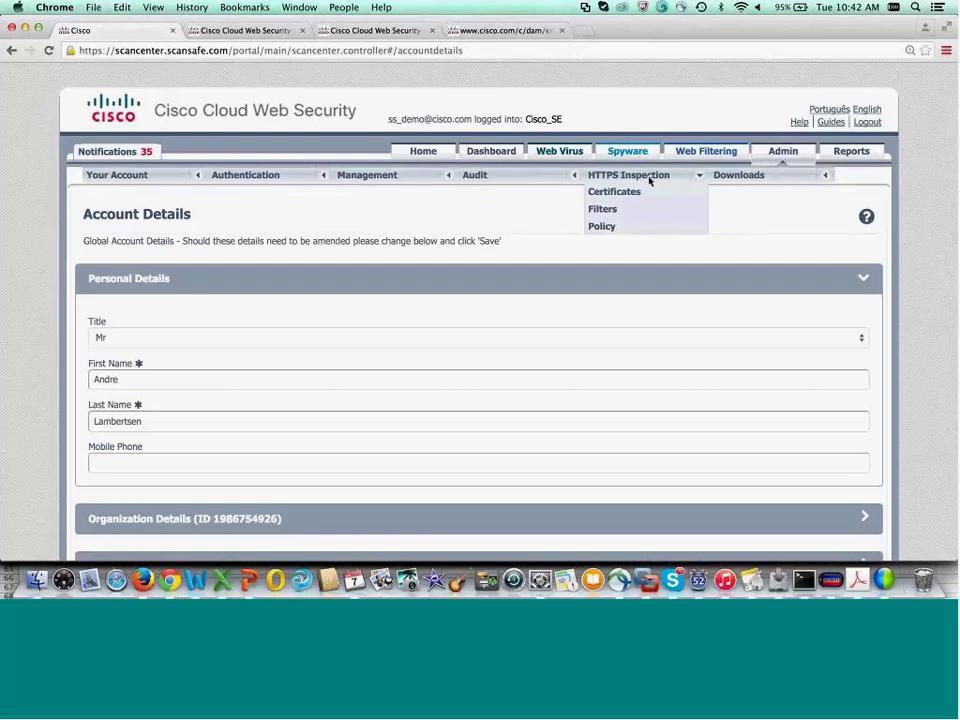
left_click(610, 227)
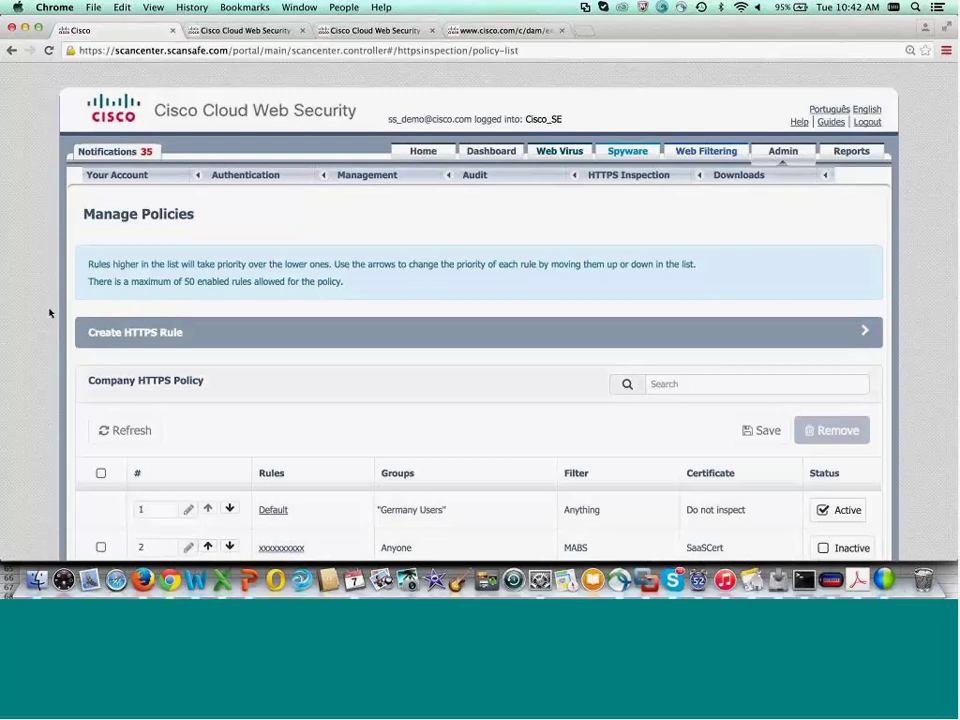
scroll(49, 313, "down", 1)
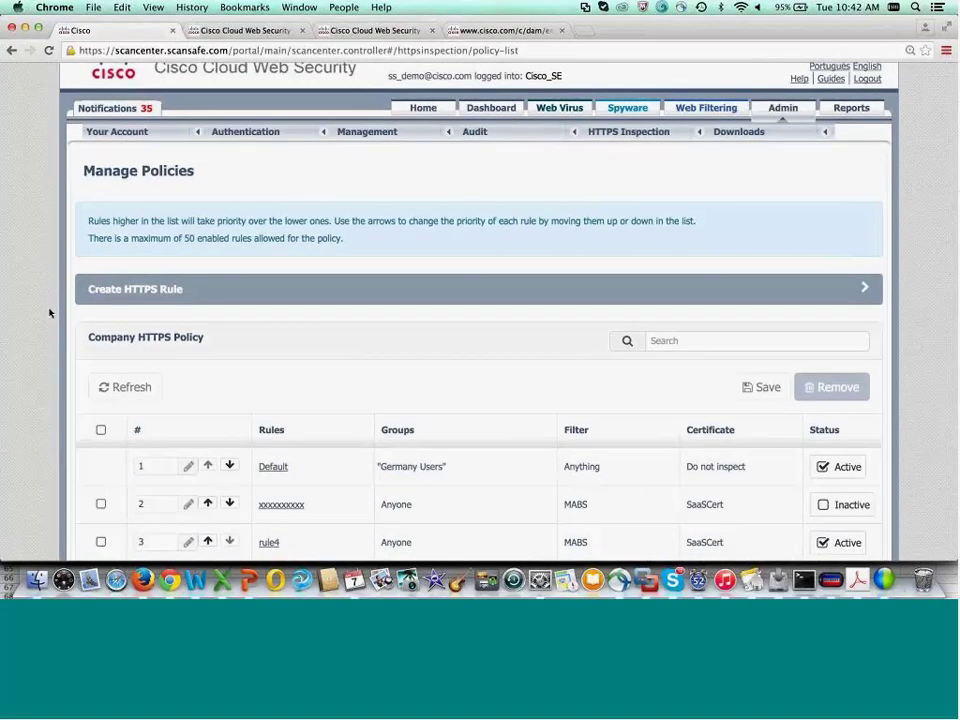
scroll(49, 313, "down", 3)
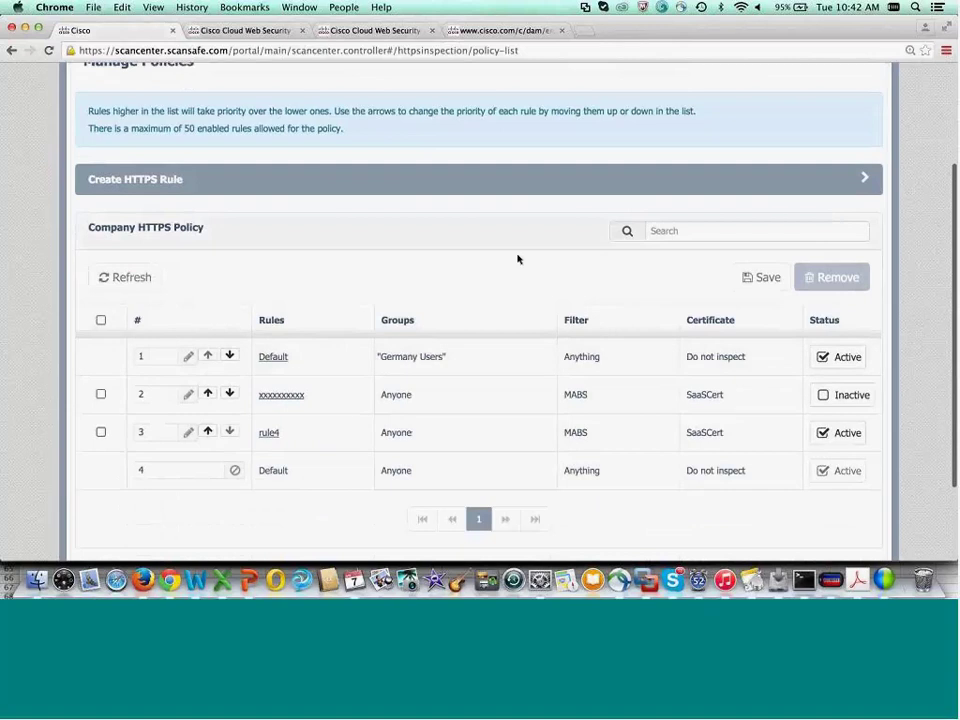
scroll(516, 259, "up", 4)
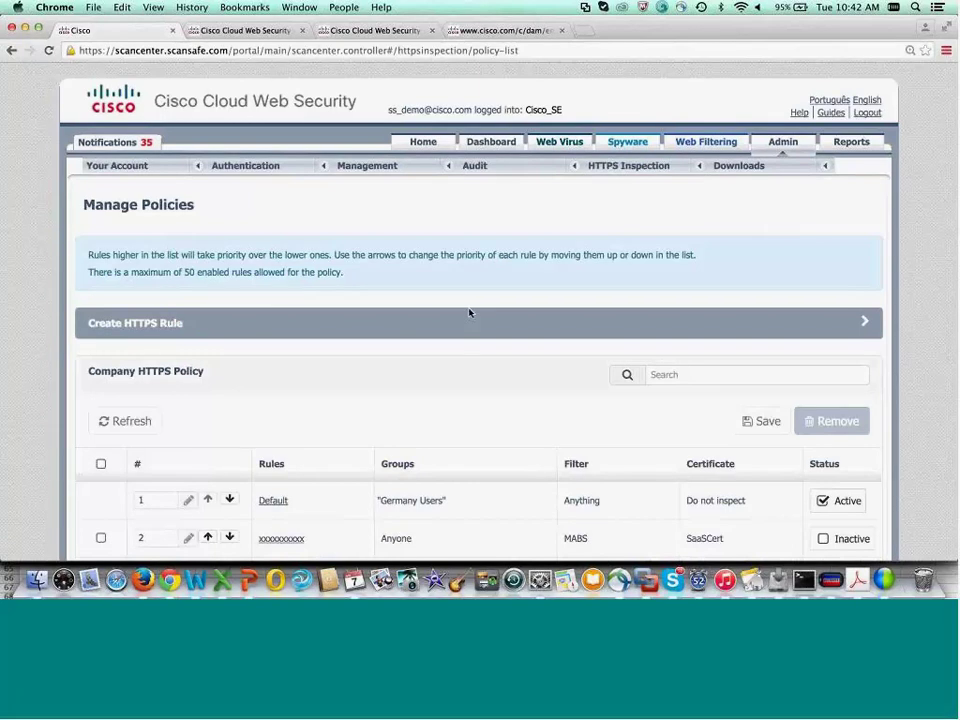
Step: Open the predefined Facebook Analysis report on the top ten users that consumed the most bandwidth on Facebook
left_click(425, 143)
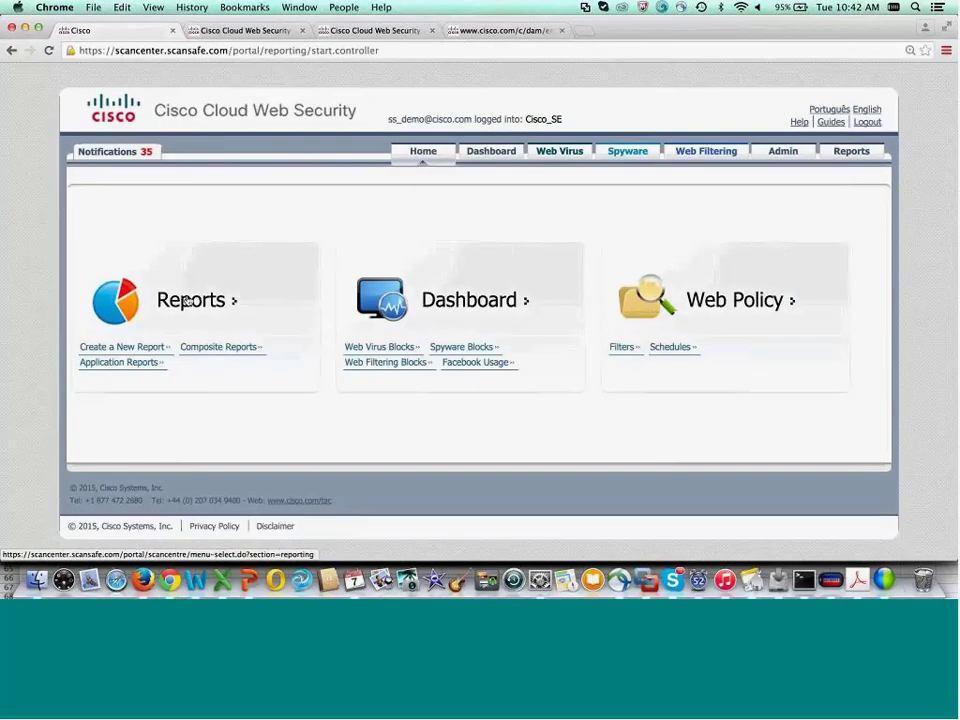
left_click(187, 301)
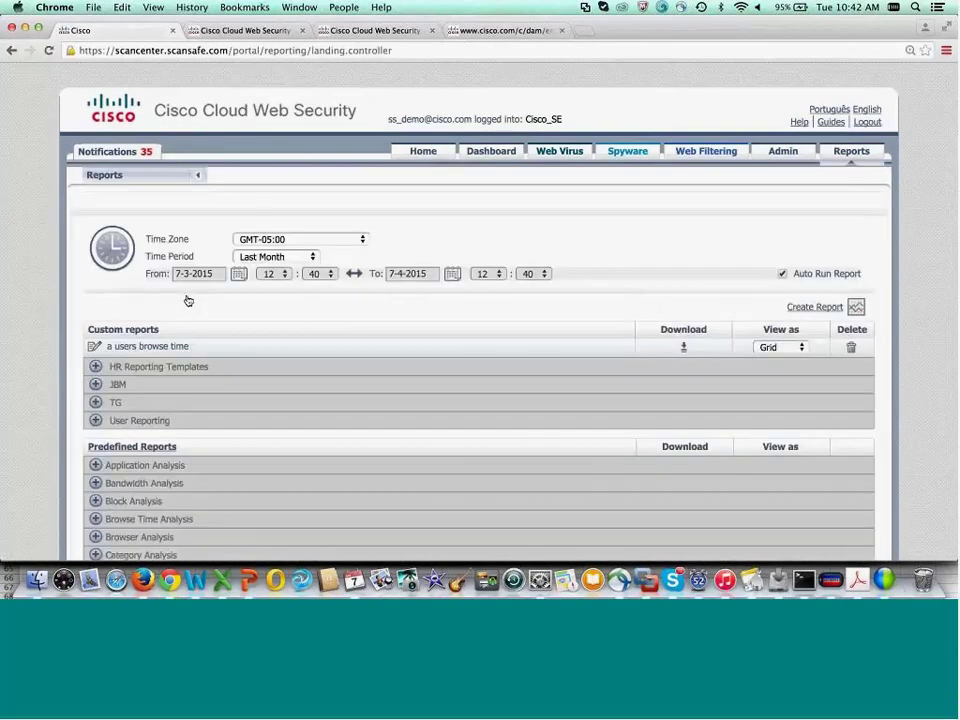
scroll(45, 397, "down", 3)
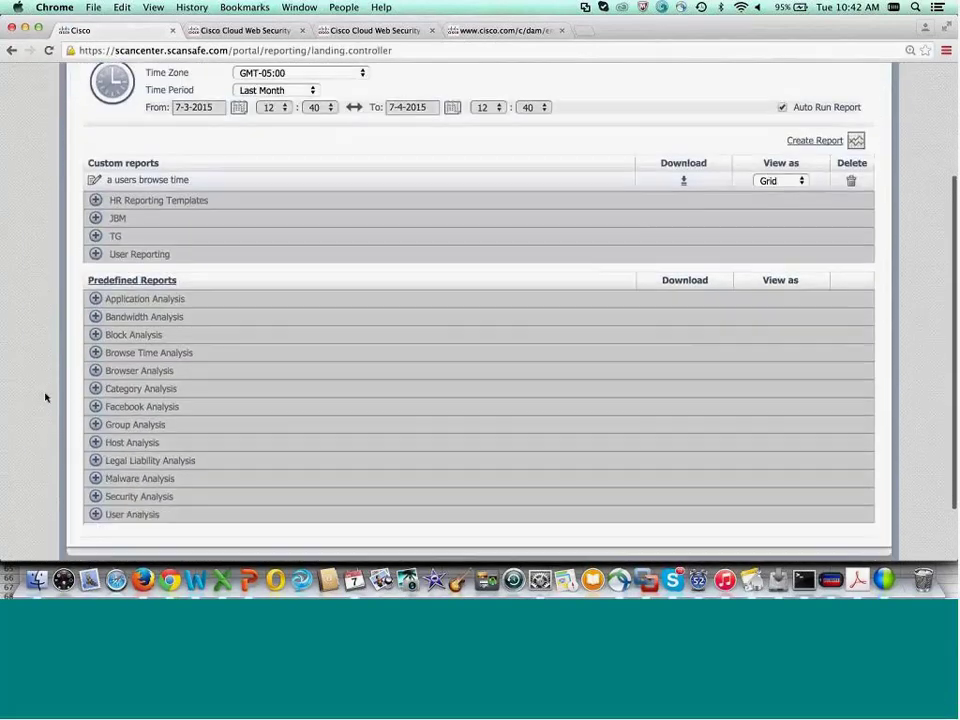
left_click(310, 407)
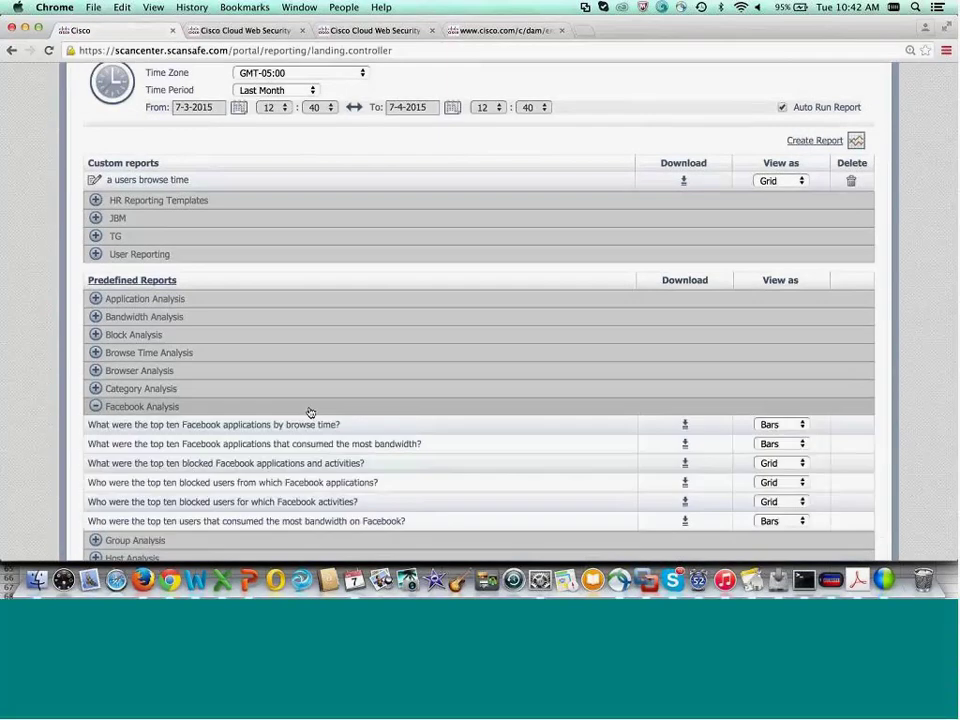
scroll(310, 412, "down", 2)
left_click(235, 418)
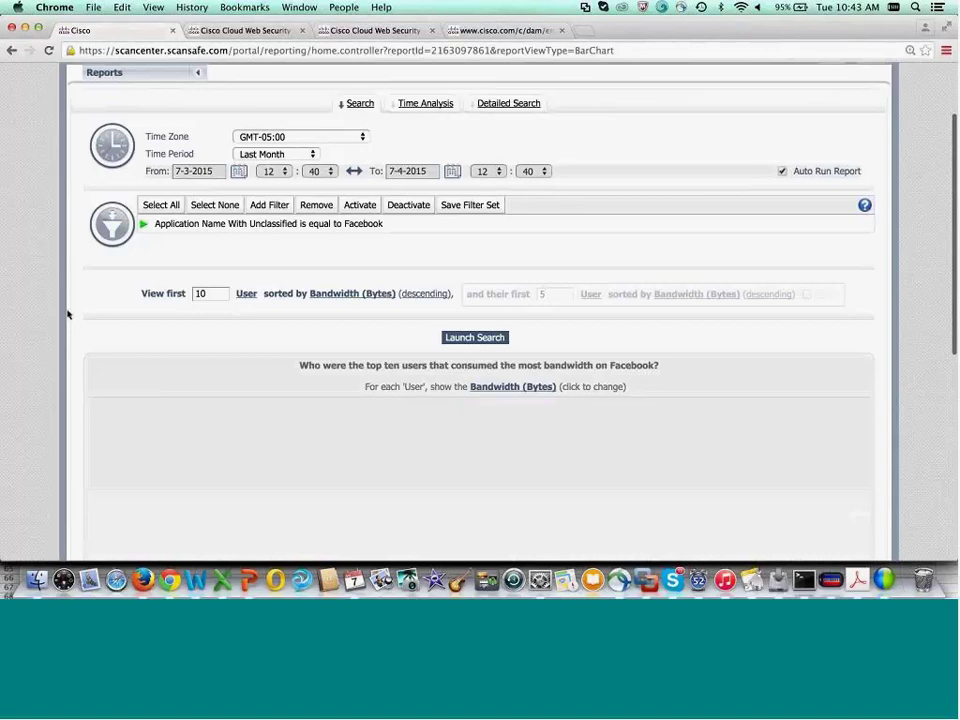
scroll(102, 290, "down", 10)
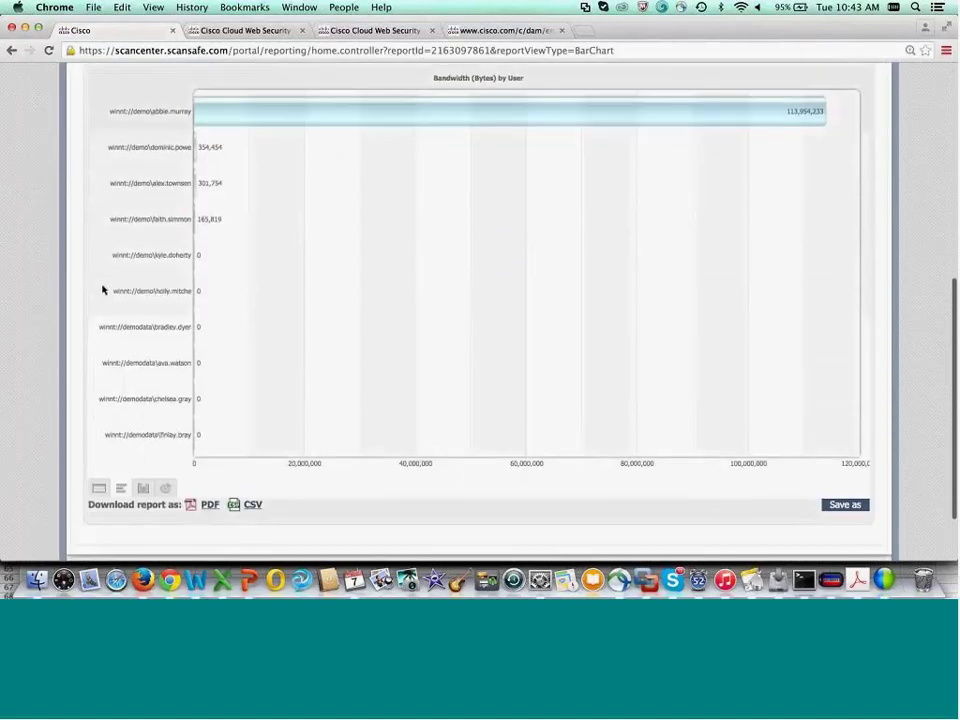
Step: Display the Facebook bandwidth report as a pie chart and review each user's share
left_click(167, 489)
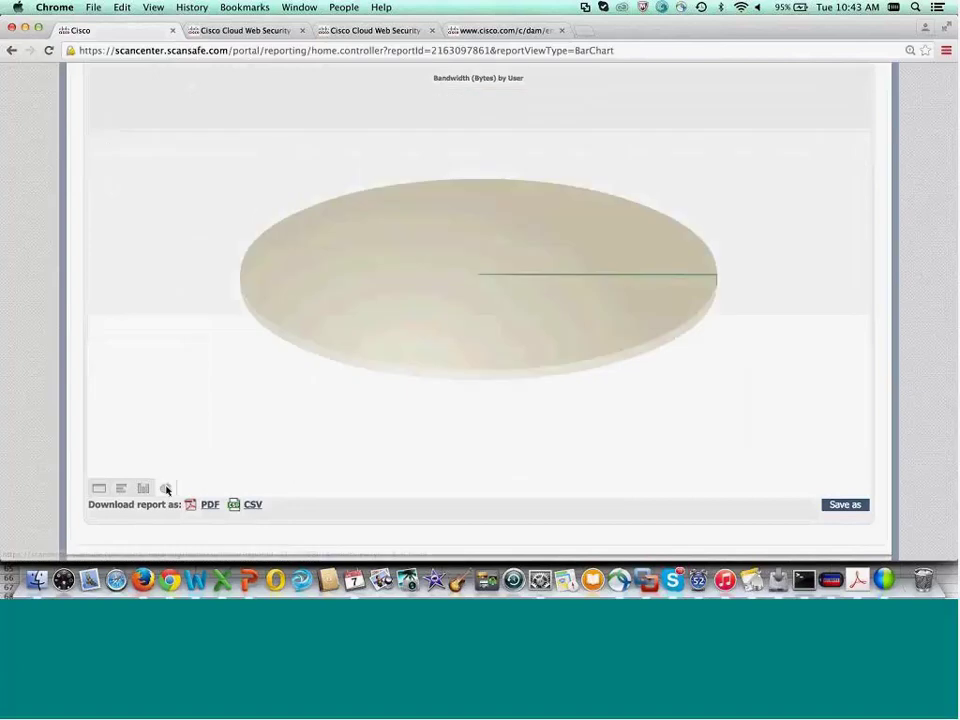
scroll(137, 339, "up", 4)
scroll(137, 339, "down", 1)
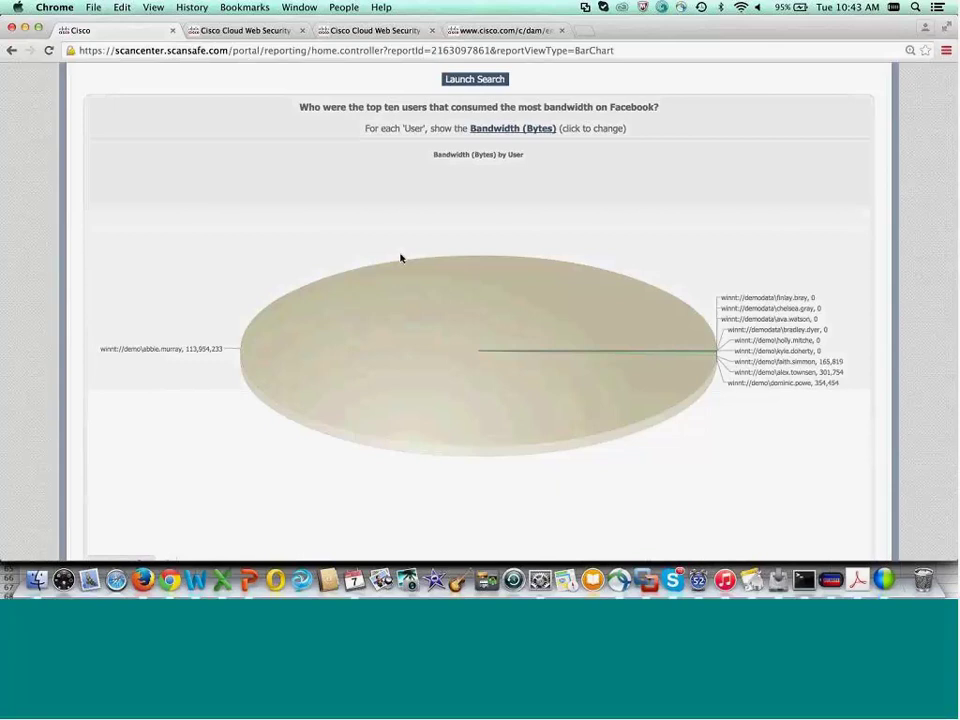
scroll(400, 258, "up", 10)
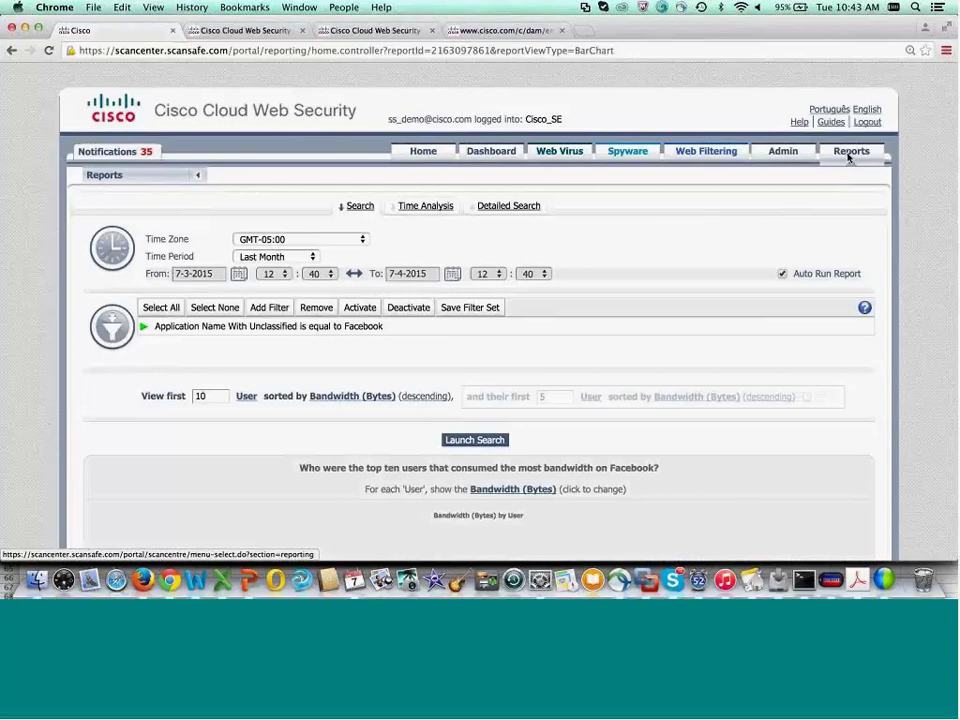
Step: Switch to Firefox, request the Threats area and sign in again with the demo account's username
left_click(143, 580)
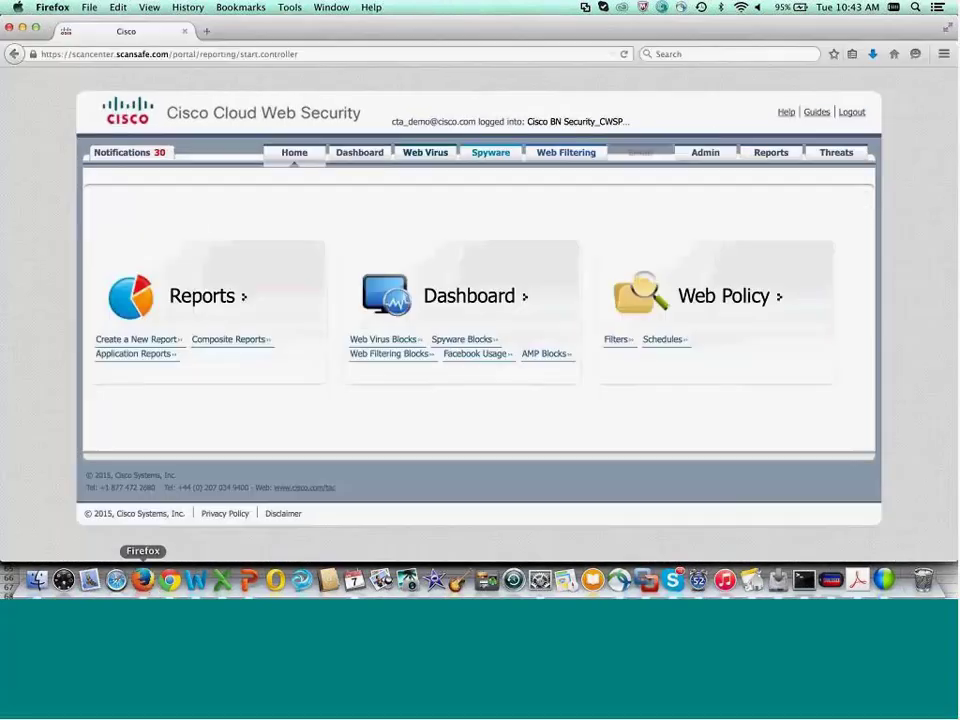
left_click(838, 155)
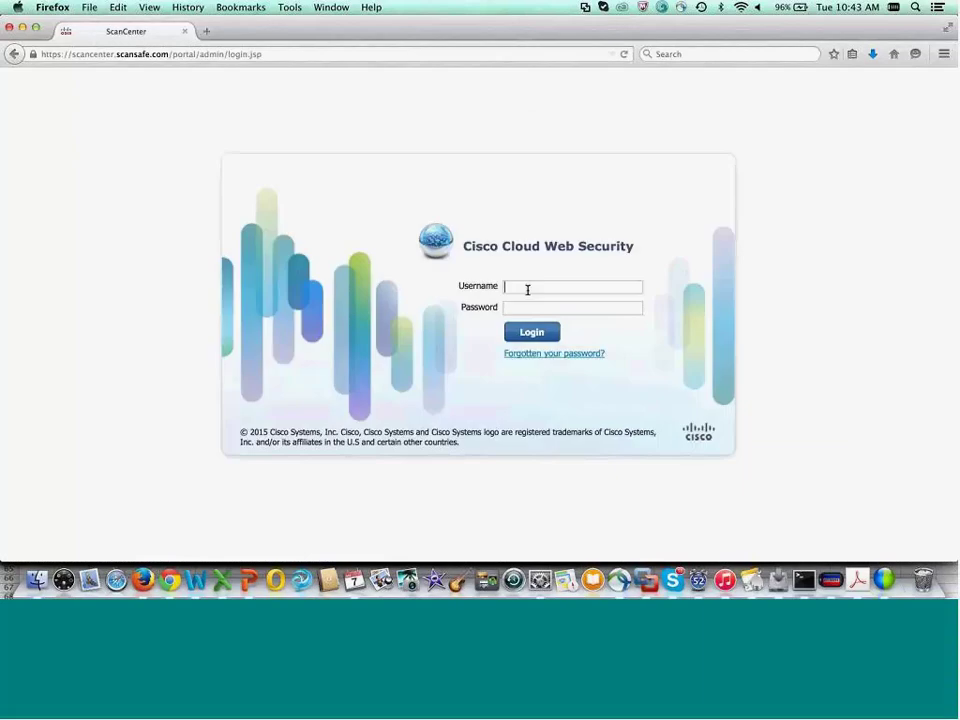
type("cta")
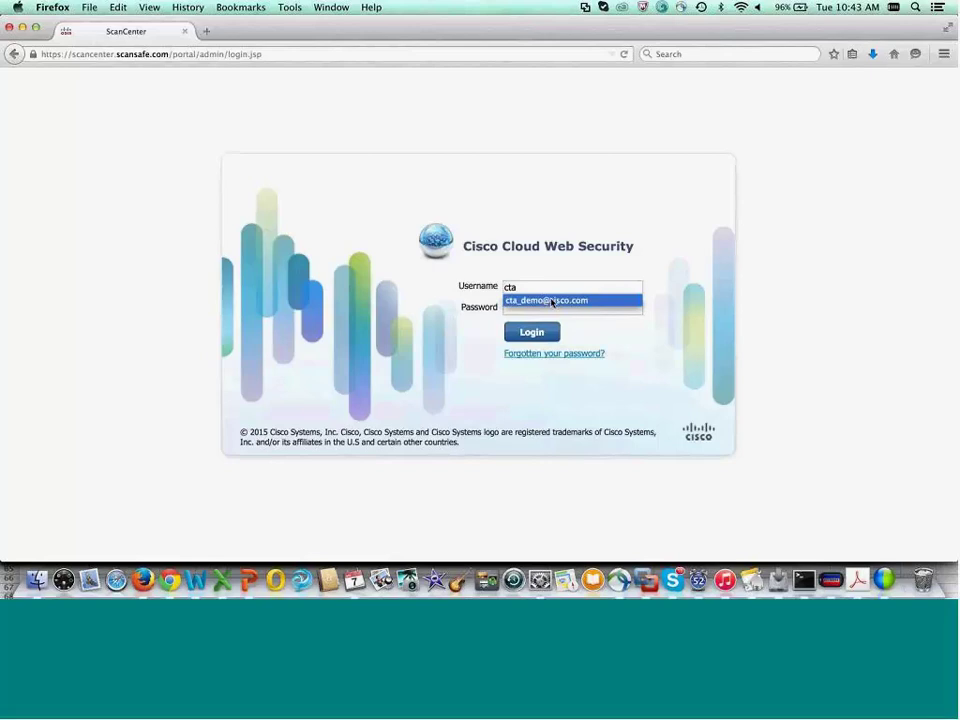
left_click(551, 301)
key("Return")
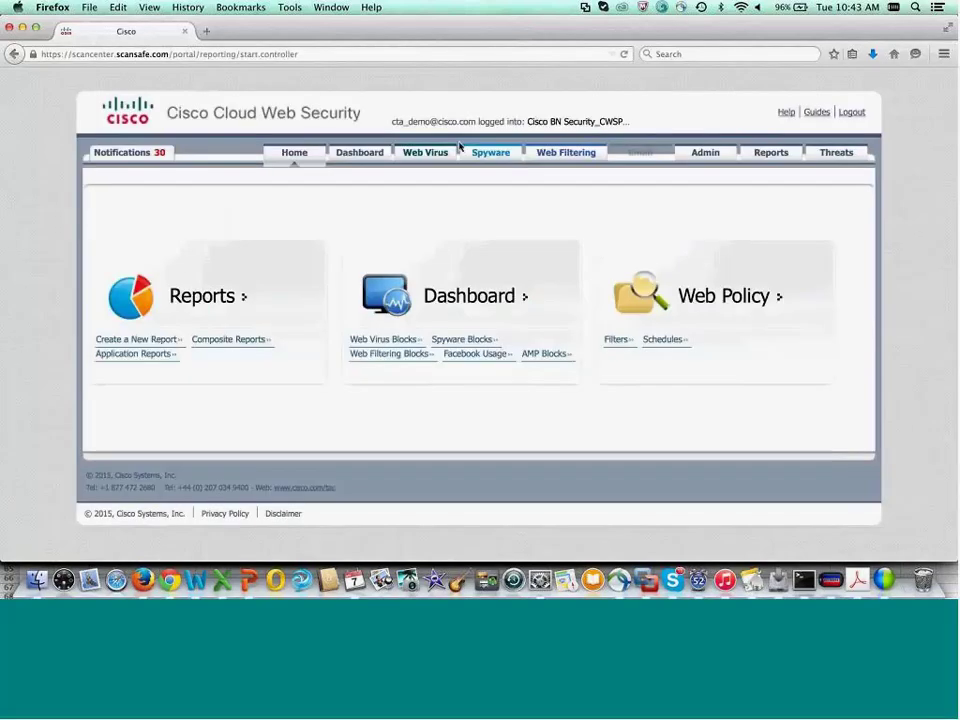
Step: Review the Confirmed and Detected lists in the Threats area and open confirmed threat #CAMZ02
left_click(842, 162)
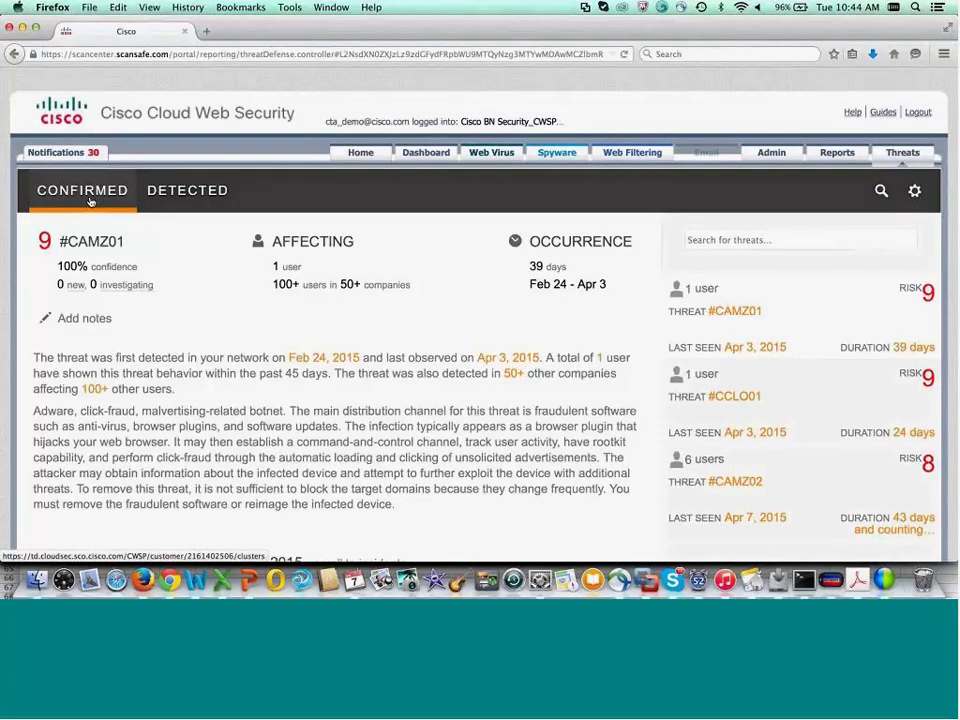
left_click(207, 195)
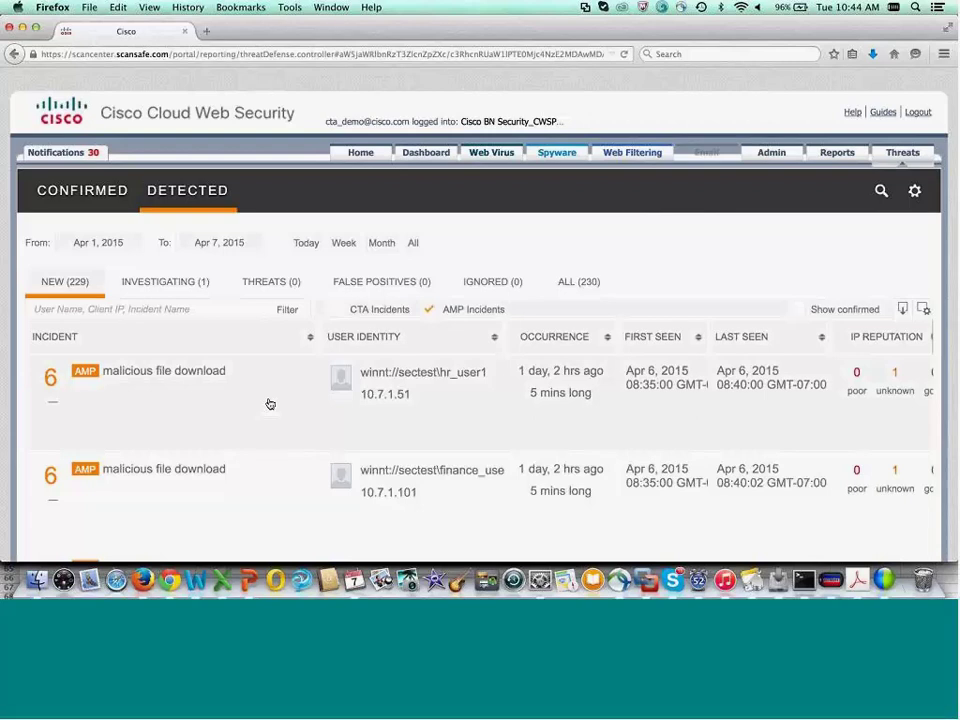
left_click(88, 204)
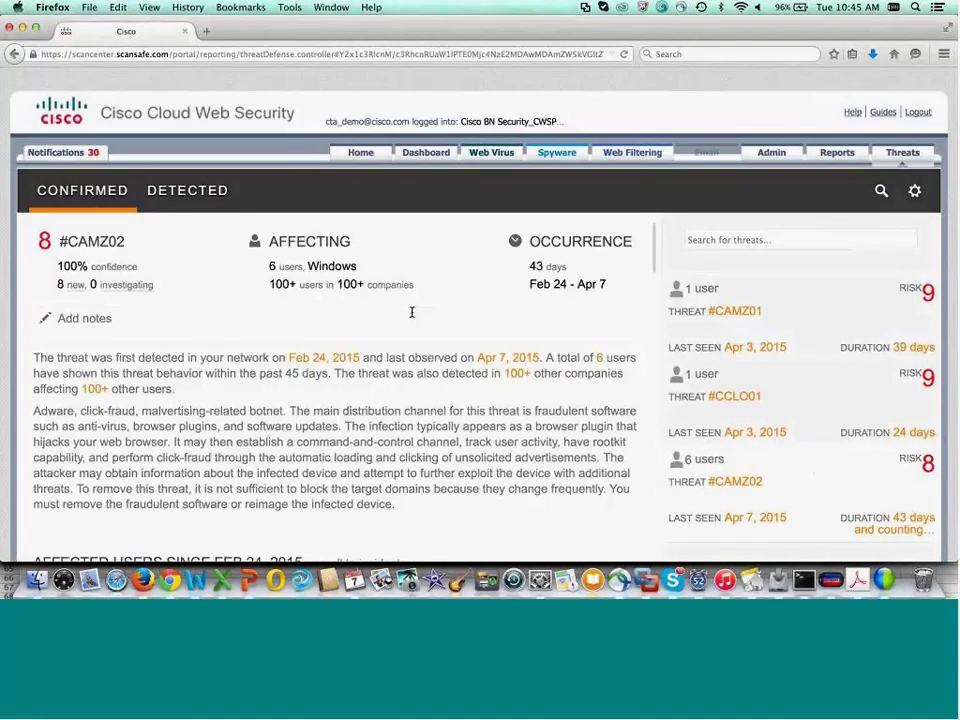
Step: Set the page zoom to 110% and highlight threat #CAMZ02's botnet classification and its removal or reimage advice
left_click(943, 54)
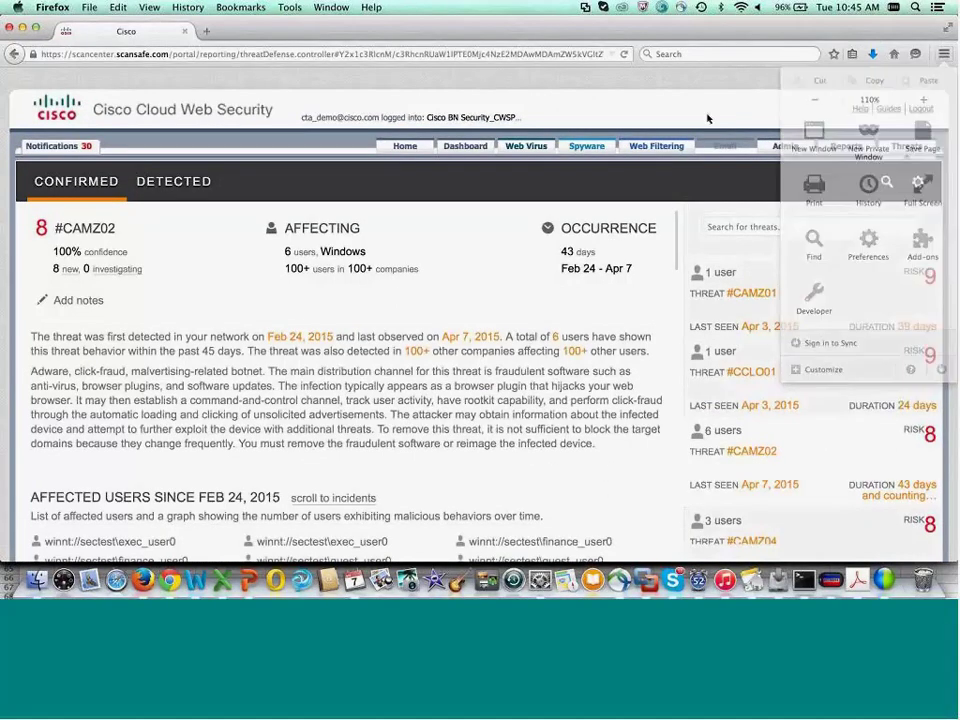
left_click(78, 220)
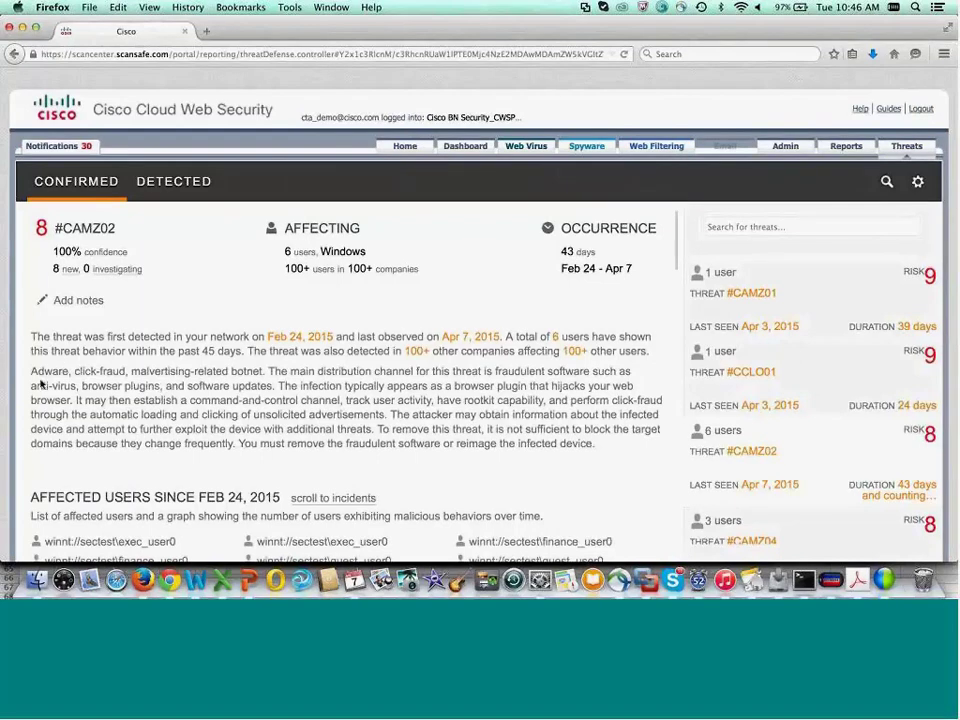
left_click_drag(31, 371, 263, 375)
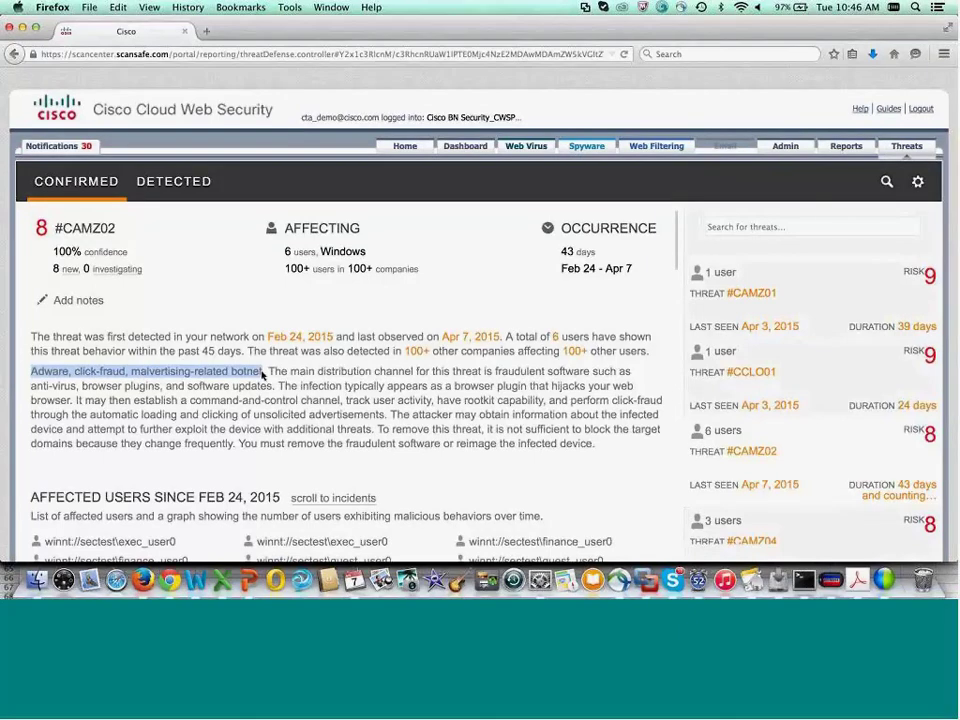
left_click_drag(326, 444, 597, 447)
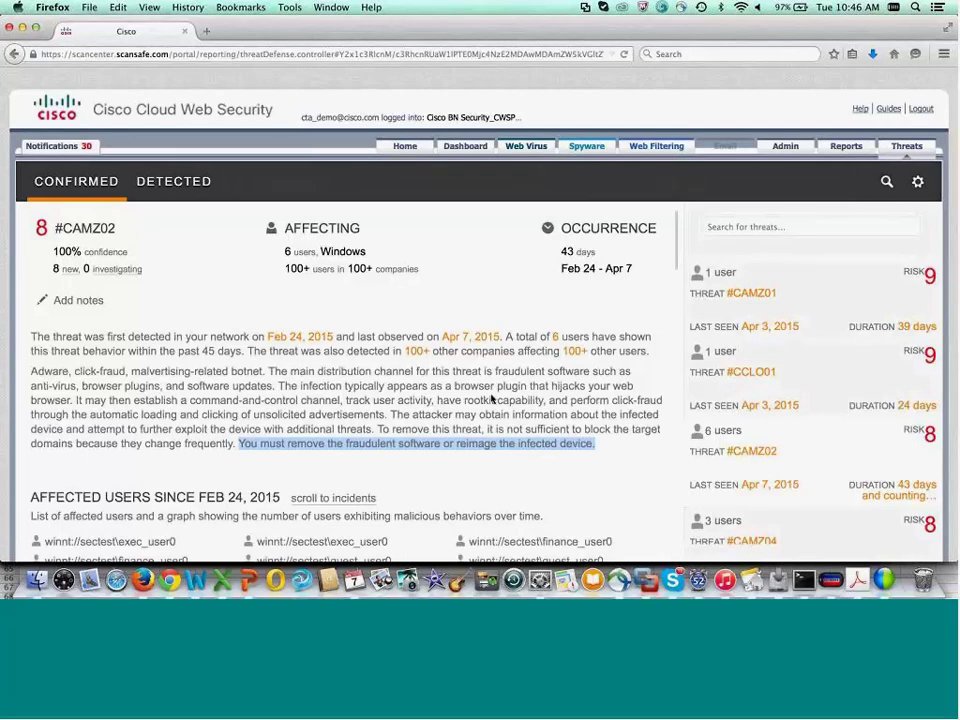
Step: Examine the threat's affected users, active infections graph, example web requests, malware blocks, AMP Threat Grid signatures and detected incidents
scroll(491, 399, "down", 2)
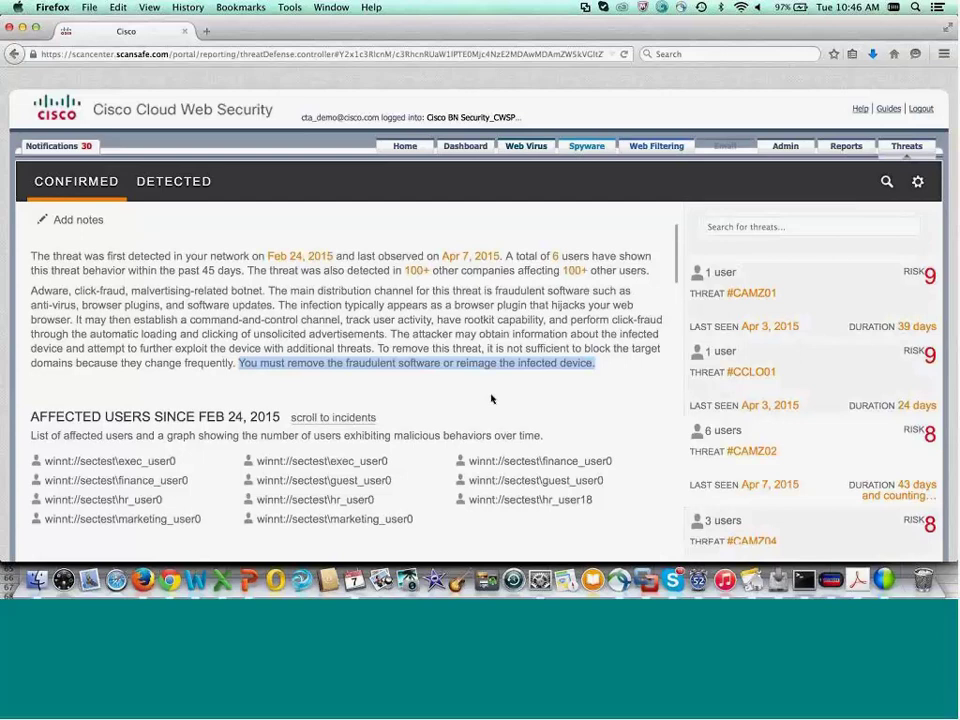
scroll(491, 399, "down", 3)
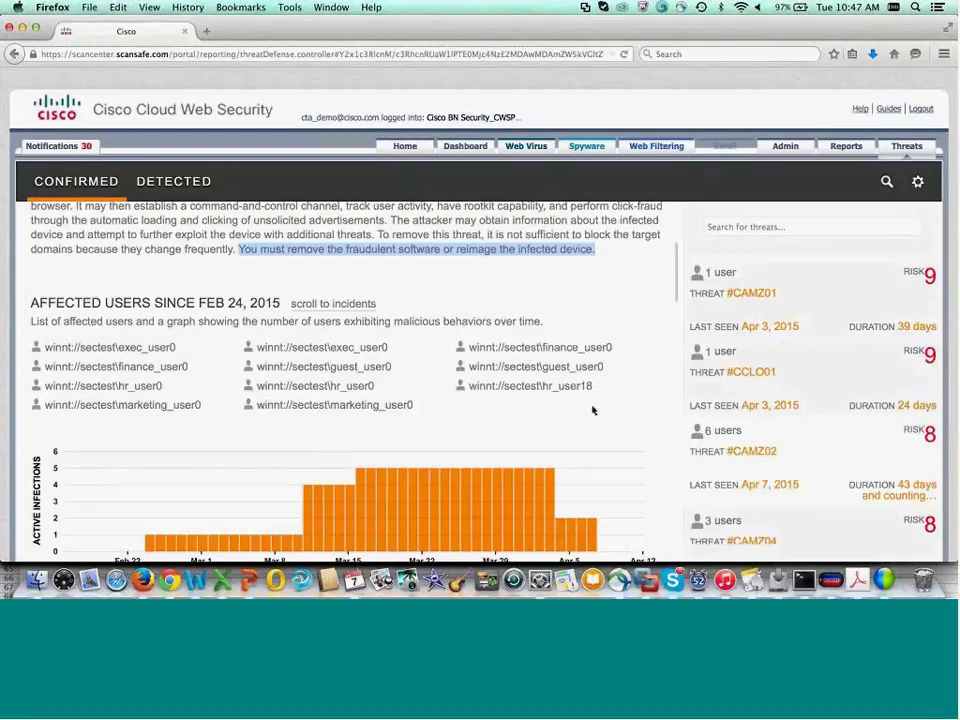
scroll(592, 410, "down", 2)
scroll(580, 408, "down", 1)
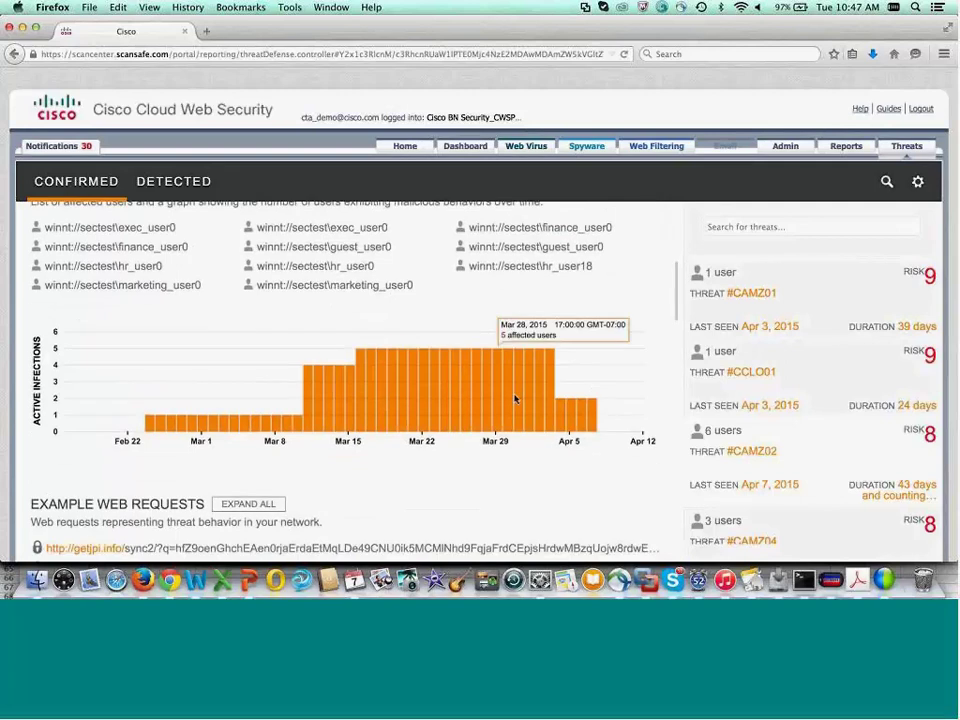
scroll(515, 398, "down", 6)
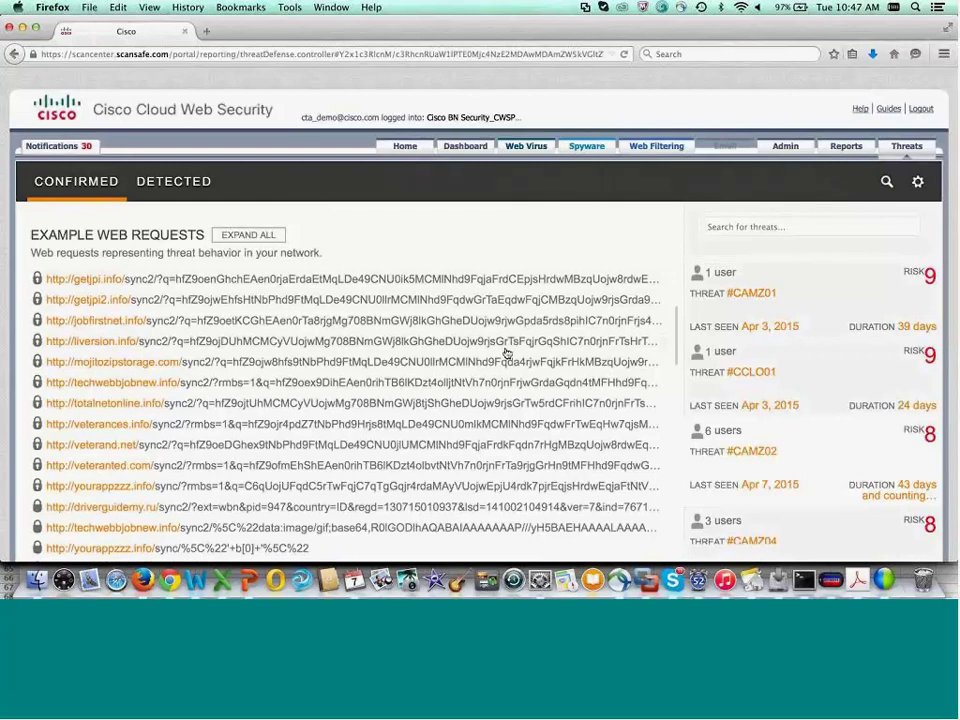
scroll(507, 353, "down", 1)
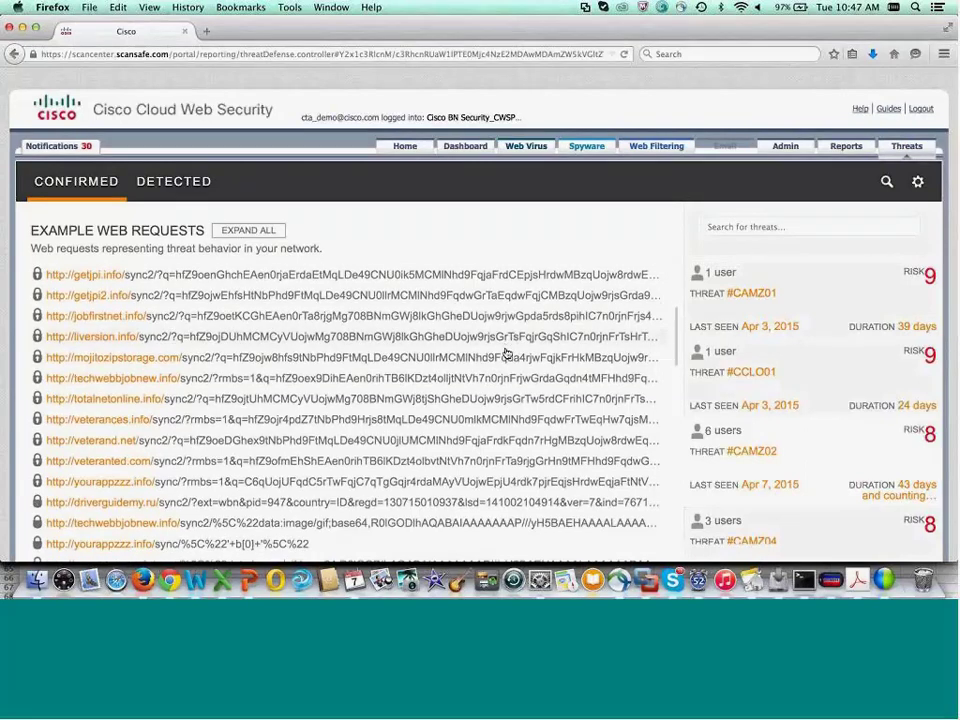
scroll(507, 353, "down", 15)
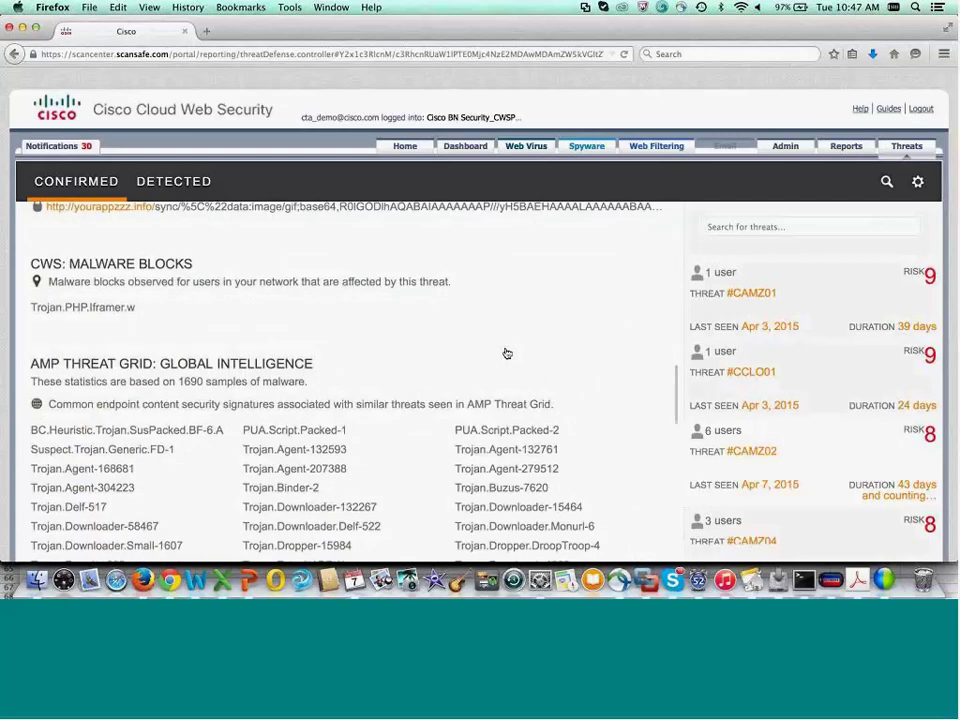
scroll(507, 353, "down", 10)
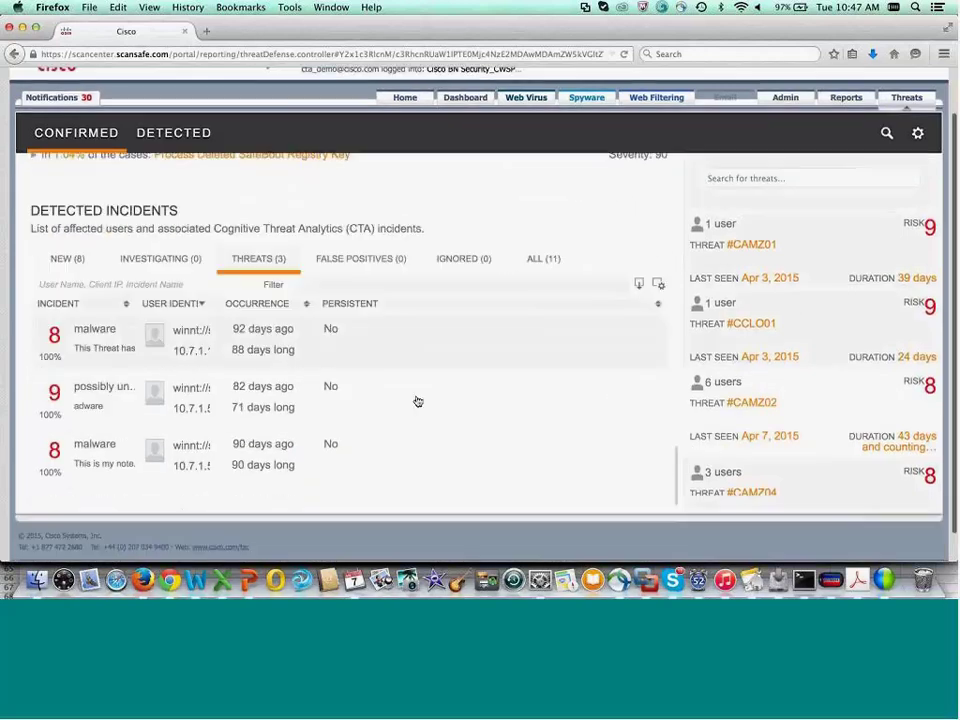
Step: Open the first malware incident under #CAMZ02's detected threats and trace the connection path of IP 85.25.116.167
left_click(118, 347)
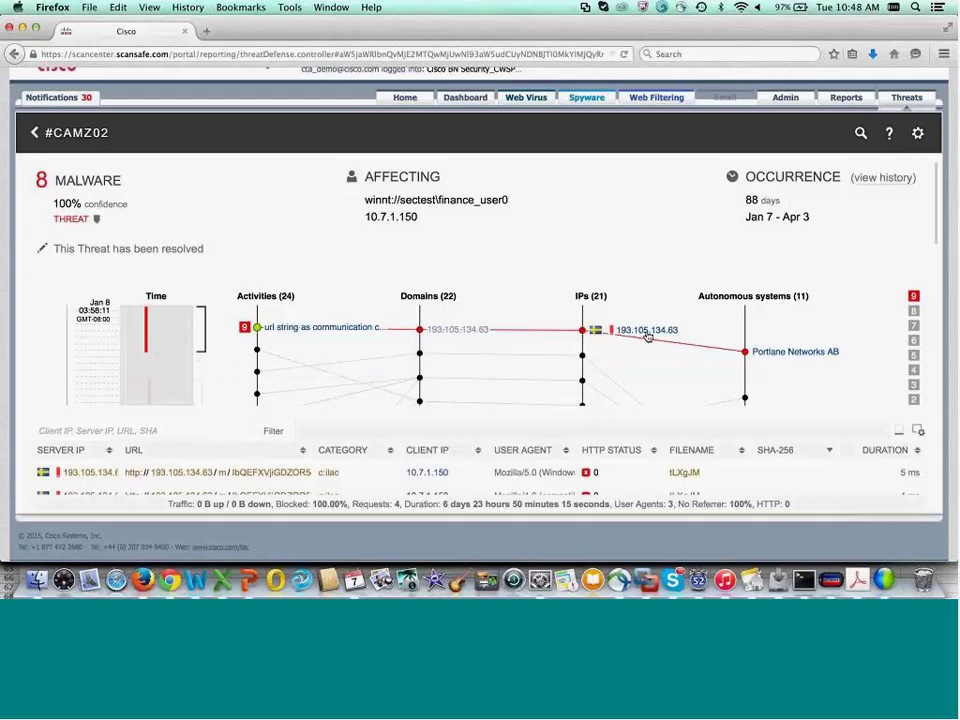
scroll(648, 338, "down", 3)
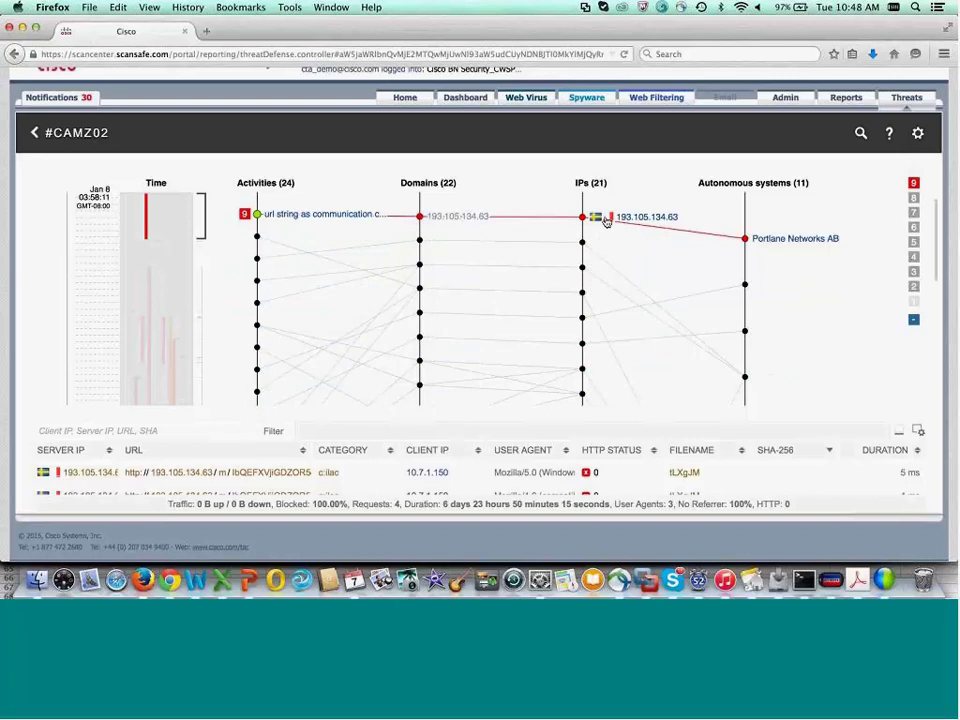
left_click(622, 269)
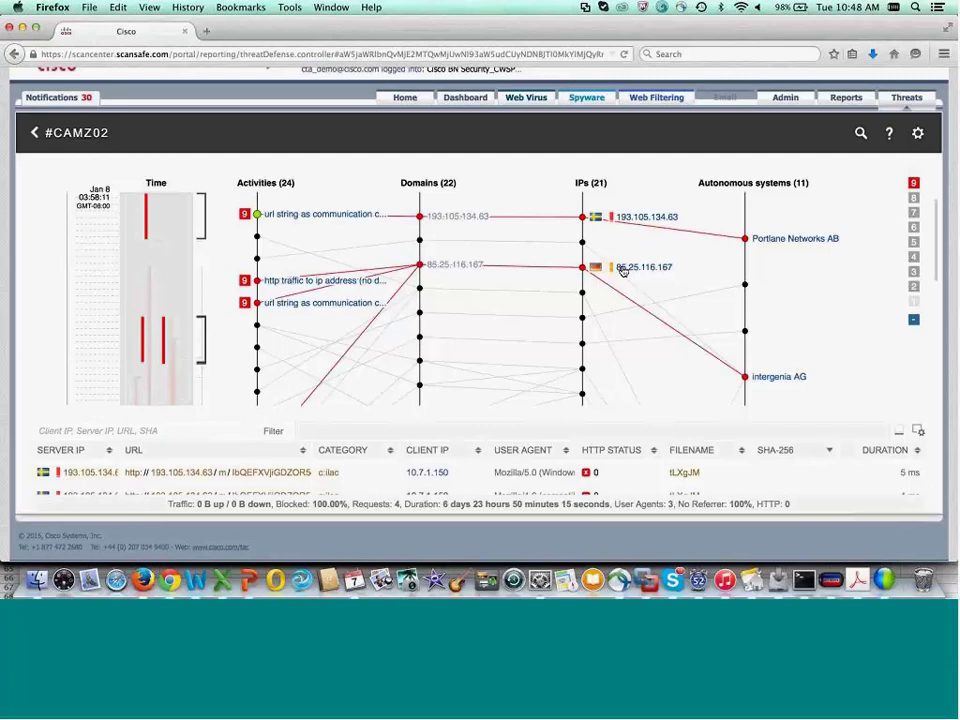
left_click(622, 270)
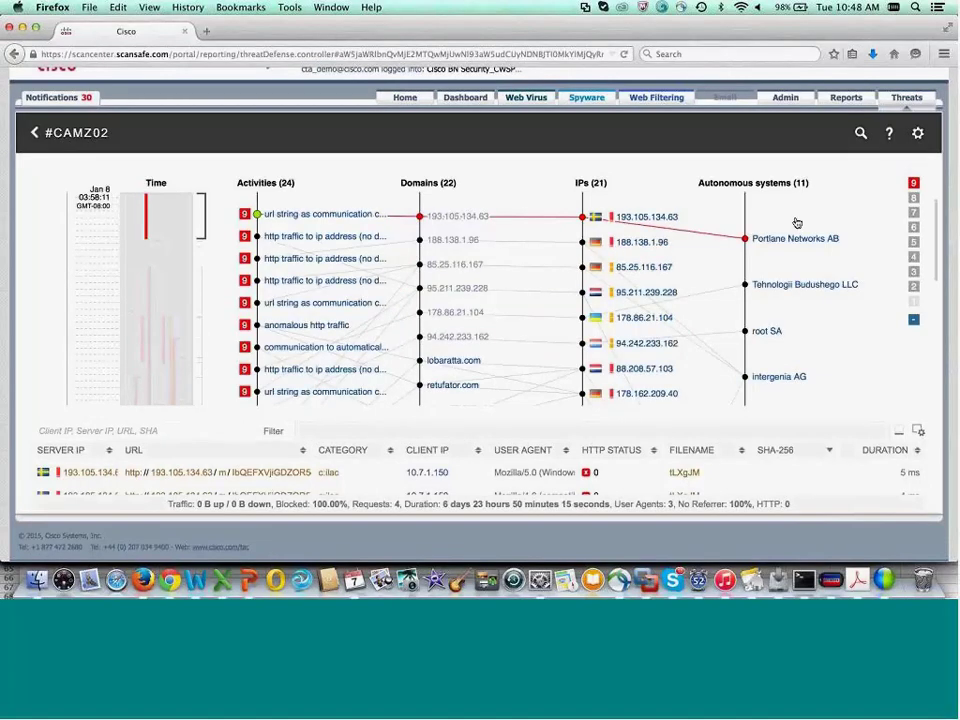
Step: Trace the autonomous systems Tehnologii Budushego LLC and root SA in the relationship graph and review the incident's summary
left_click(801, 285)
left_click(790, 334)
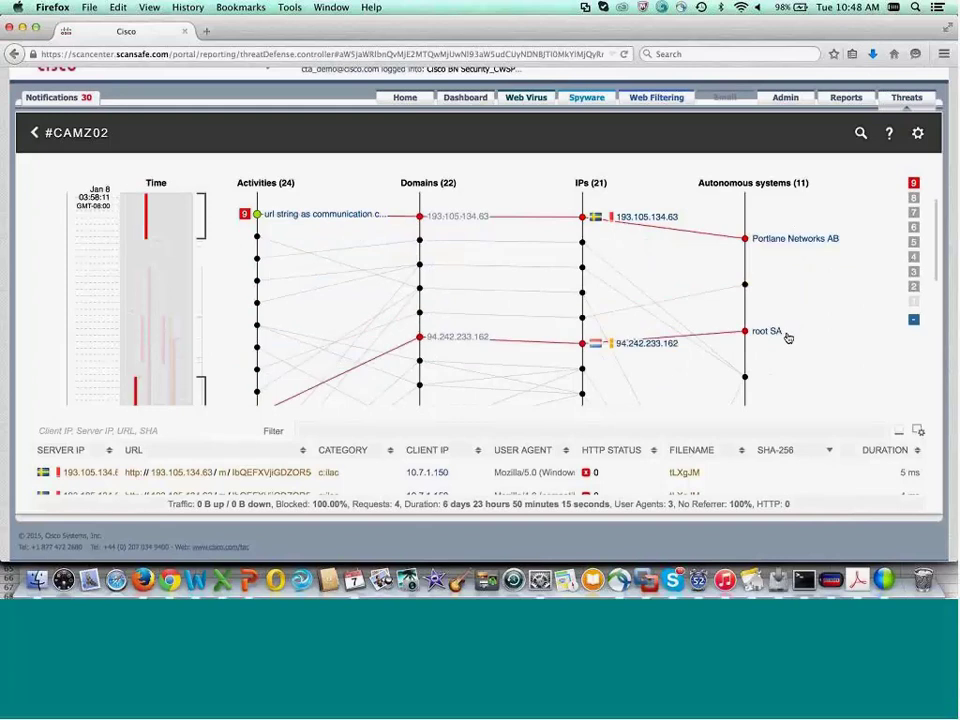
left_click(787, 338)
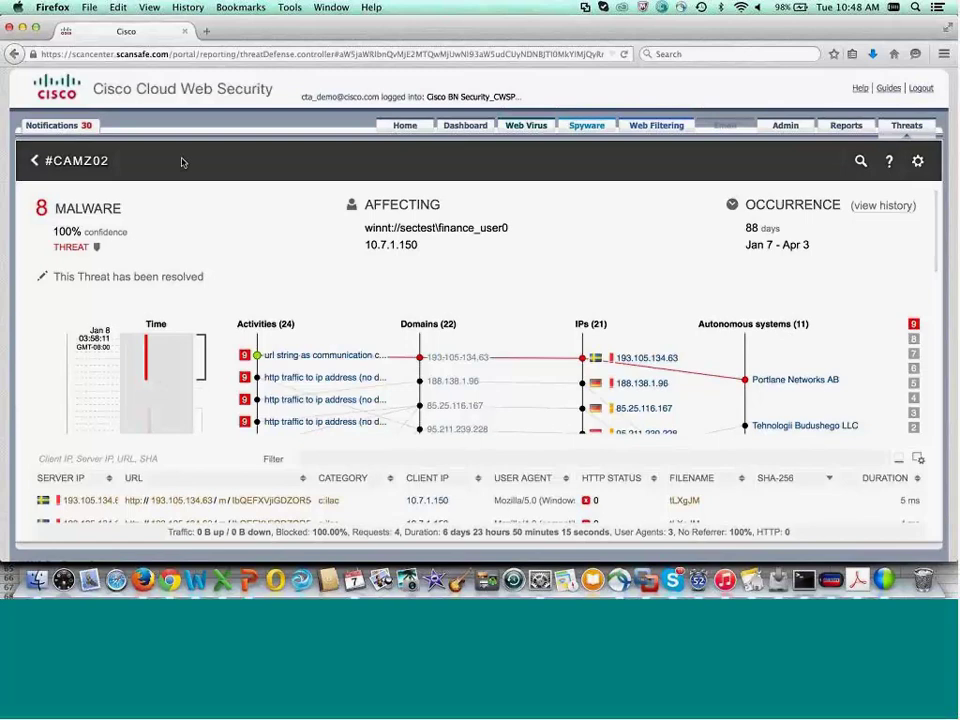
mouse_move(53, 207)
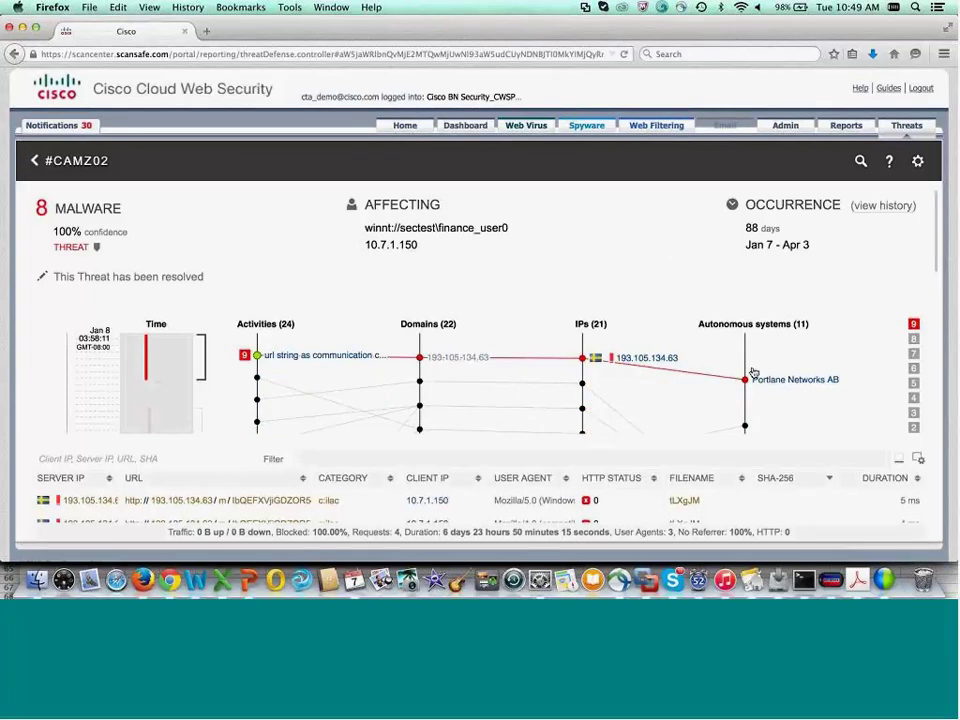
scroll(754, 372, "down", 2)
scroll(754, 372, "down", 2)
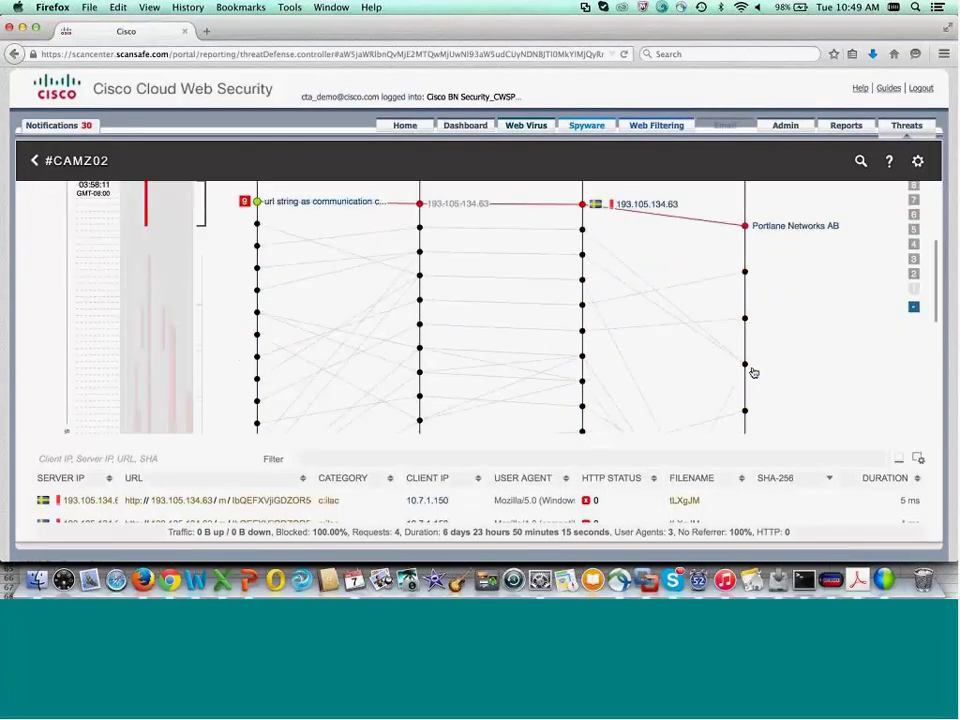
Step: Return to the threat overview, open the first AMP malicious file download among the detected incidents, and examine its relationship graph
scroll(754, 372, "up", 4)
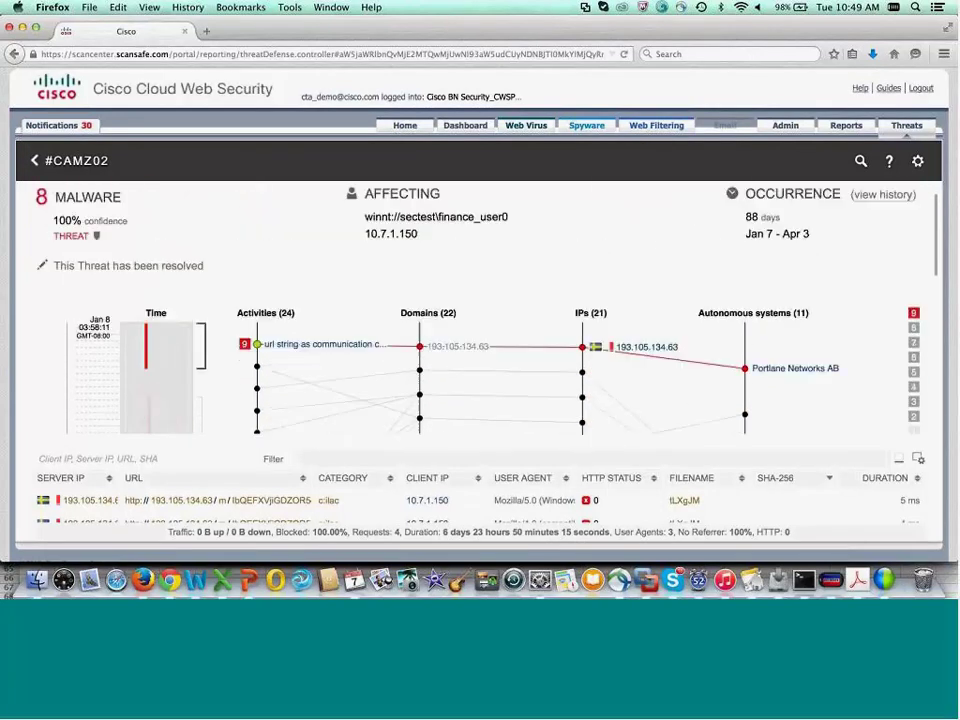
left_click(72, 165)
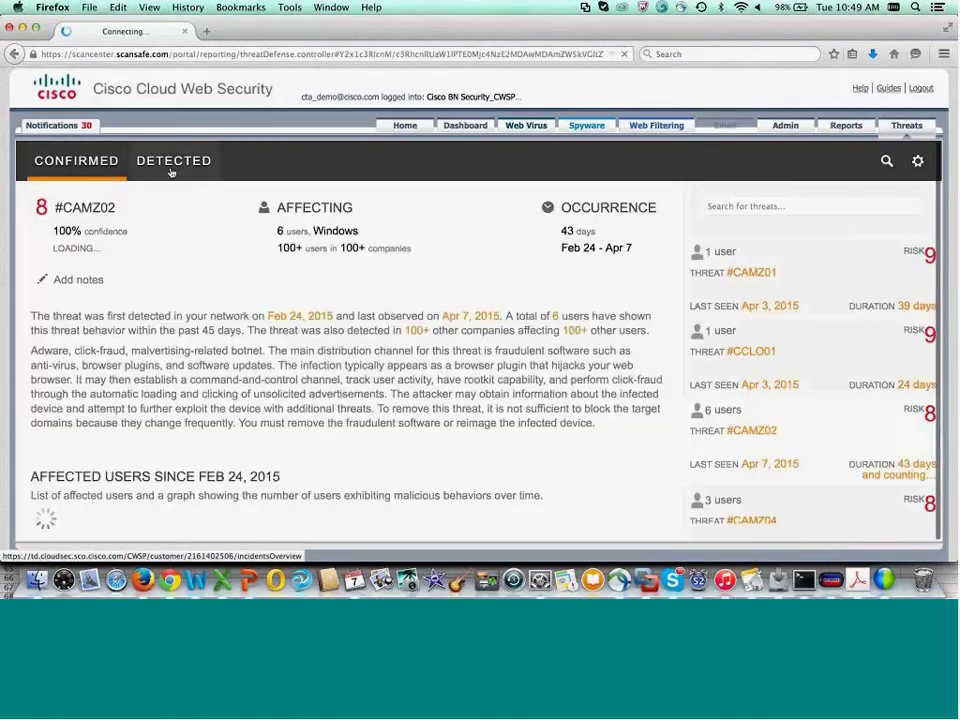
left_click(171, 165)
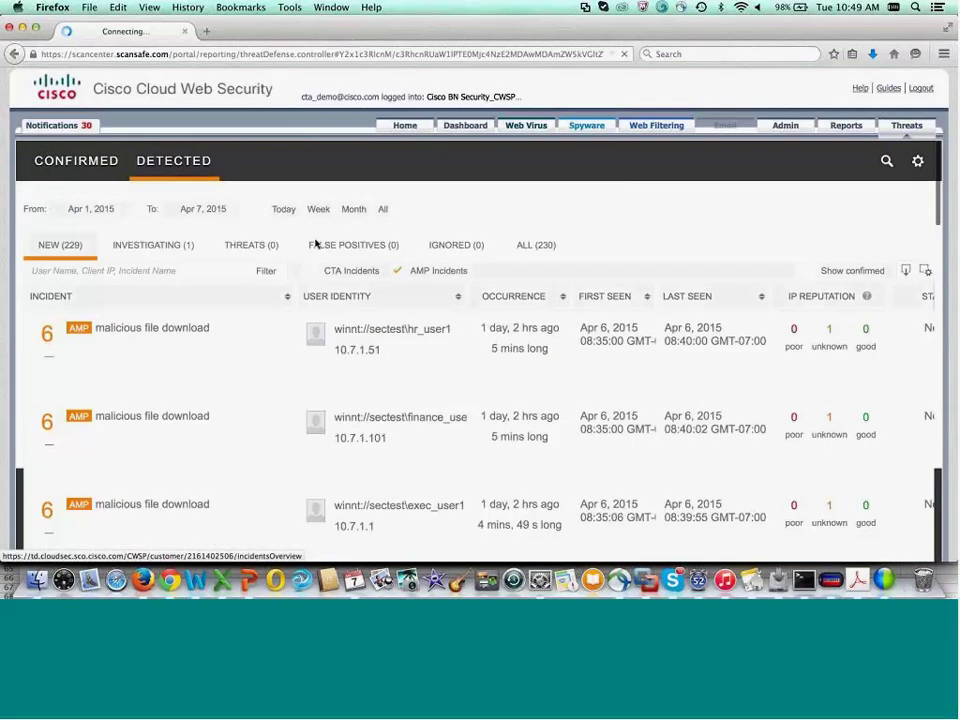
left_click(163, 333)
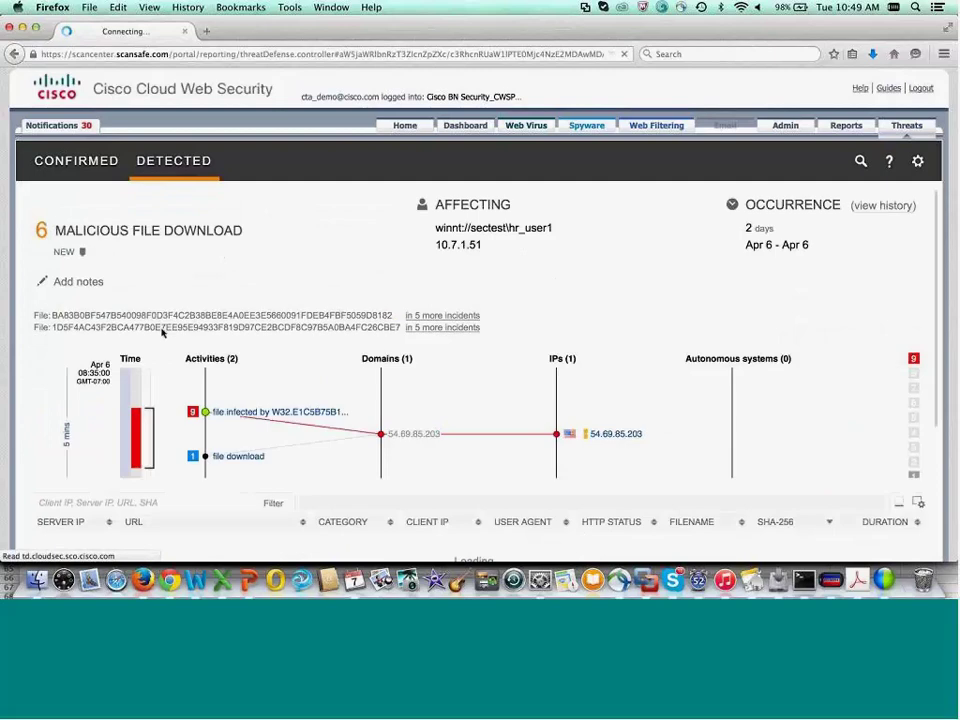
scroll(610, 336, "down", 1)
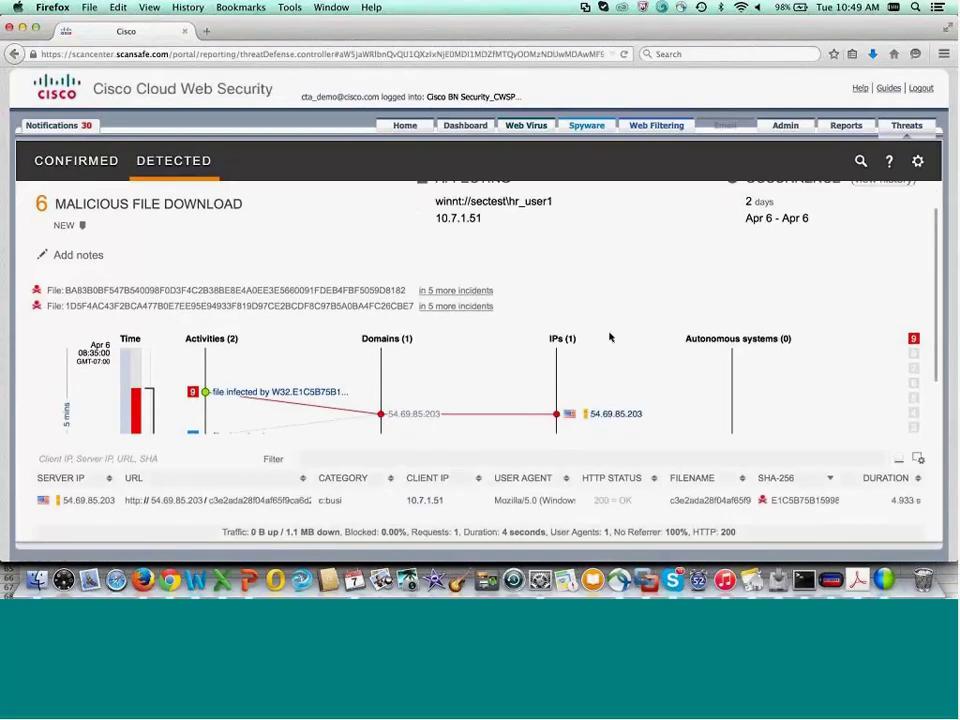
scroll(610, 337, "down", 1)
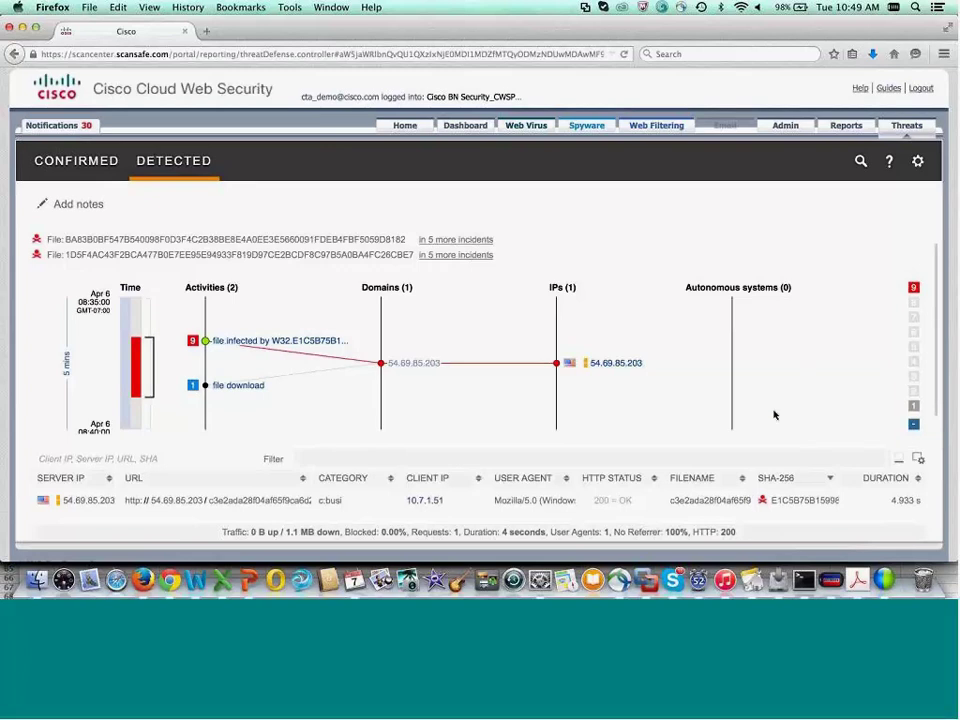
Step: Inspect the SHA-256 hash and malicious file marker of the incident's web request
right_click(785, 505)
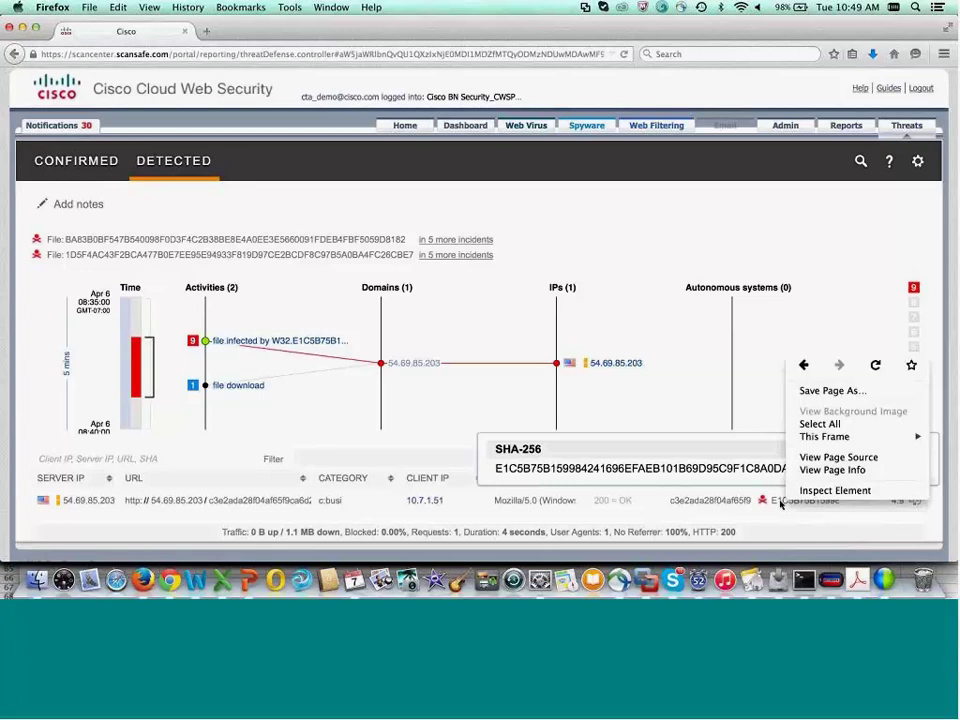
key("Escape")
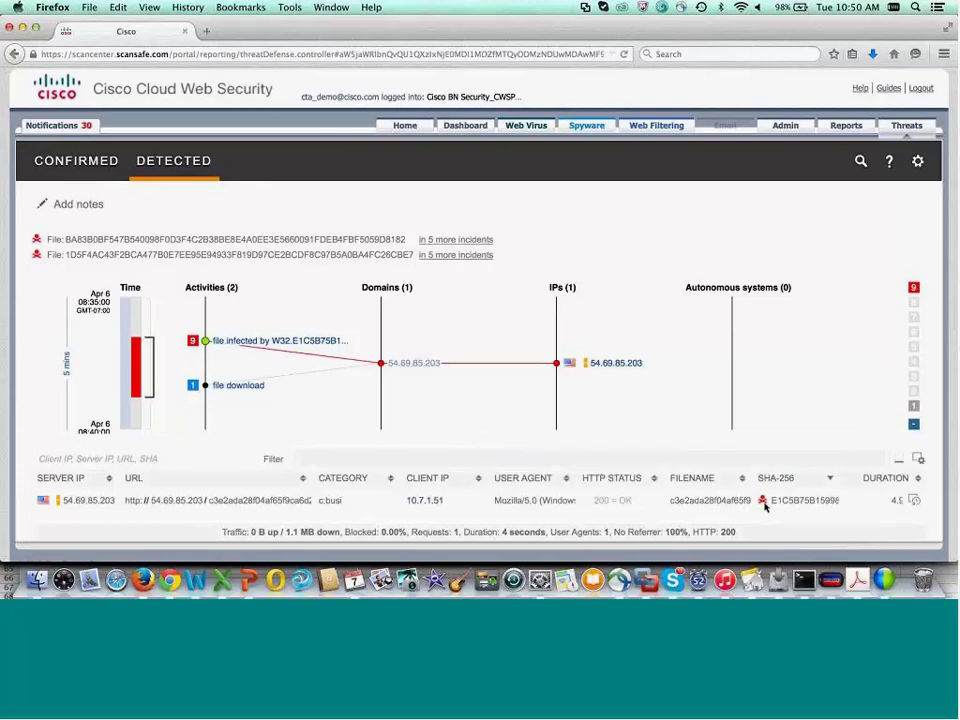
left_click(764, 505)
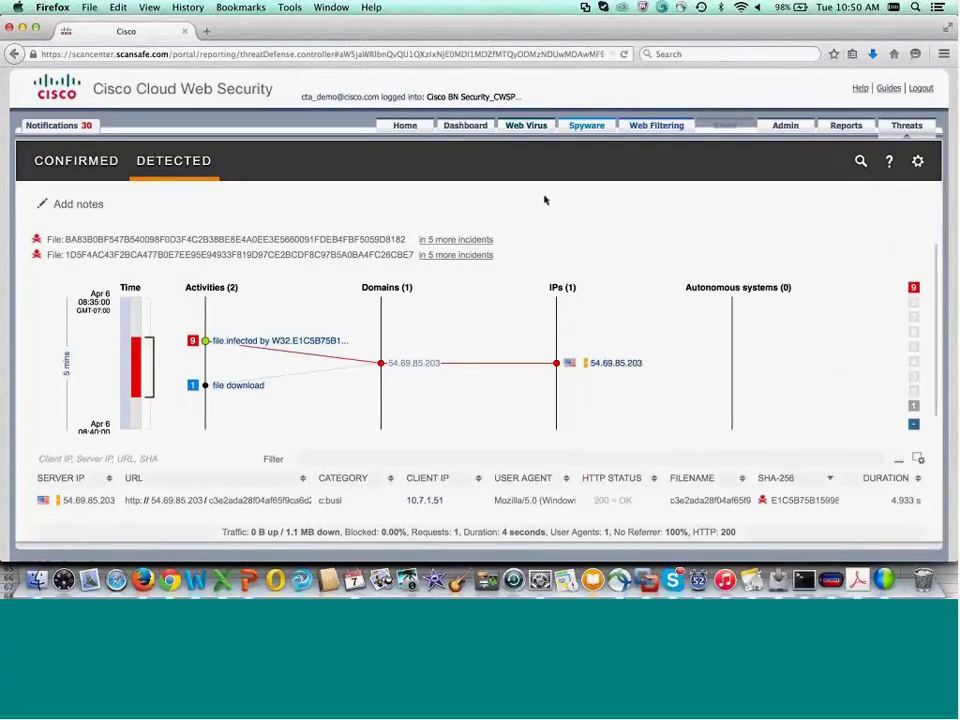
Step: Open the dashboard and switch its charts from All Blocks to AMP Blocks
left_click(466, 126)
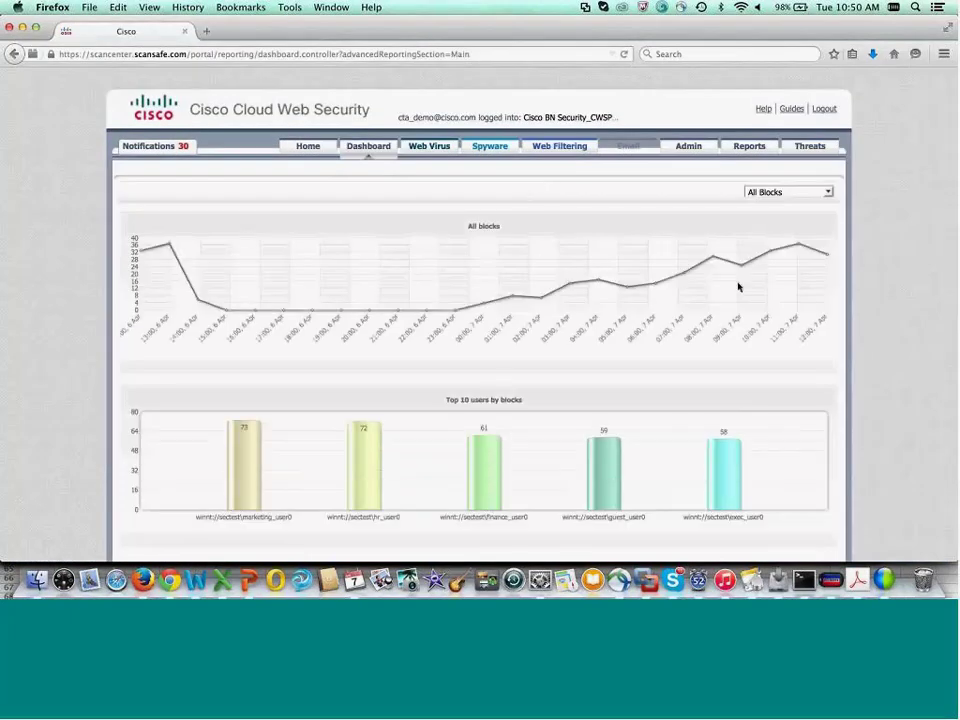
scroll(737, 285, "down", 3)
scroll(737, 285, "up", 3)
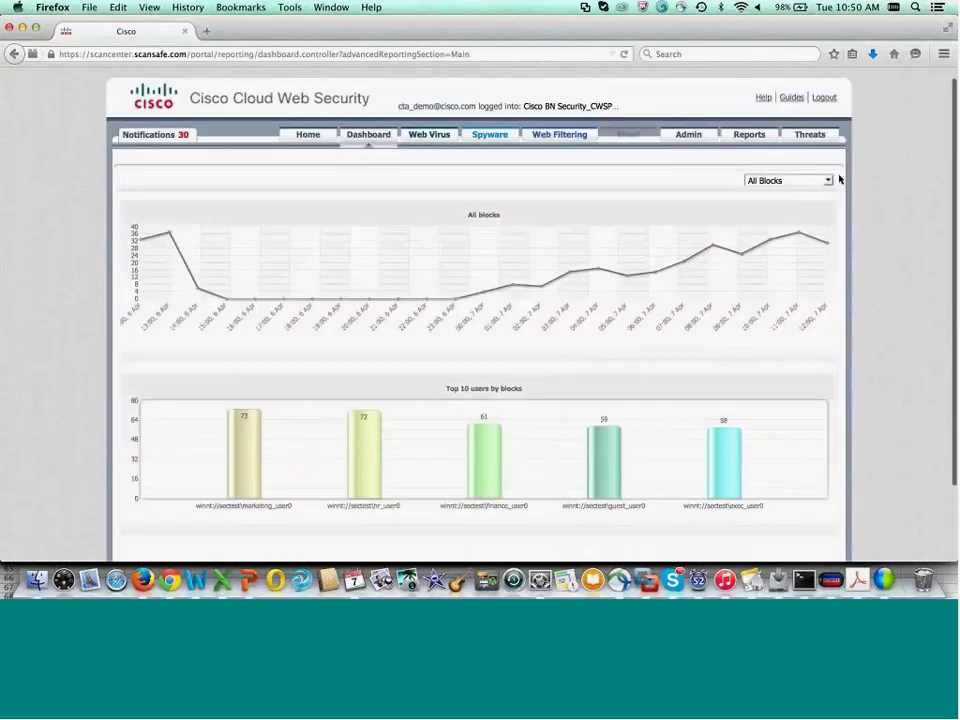
left_click(828, 181)
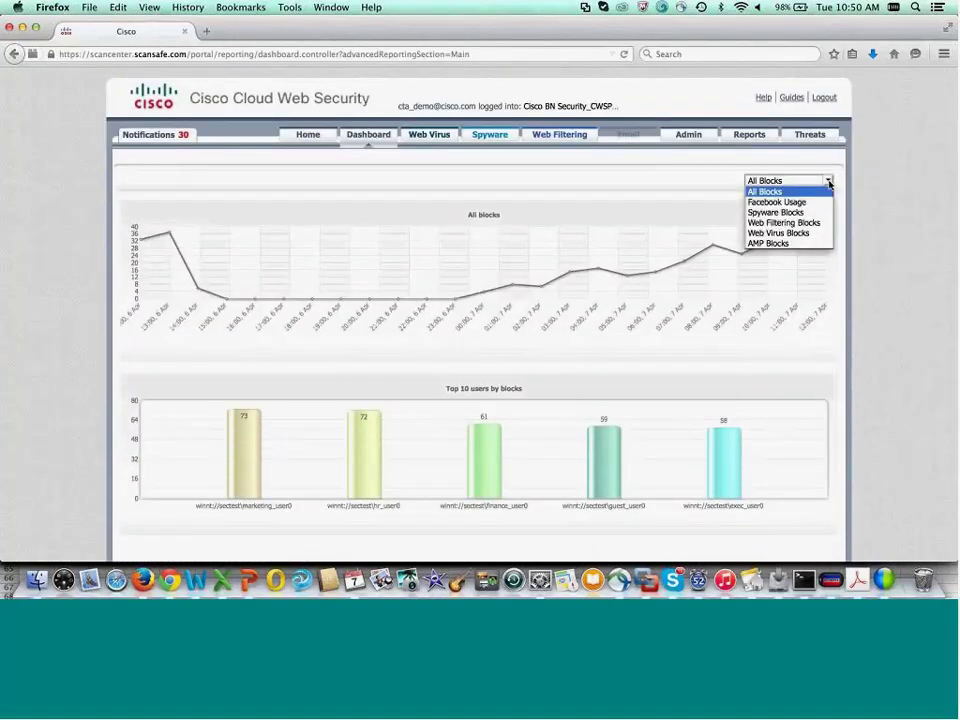
left_click(782, 244)
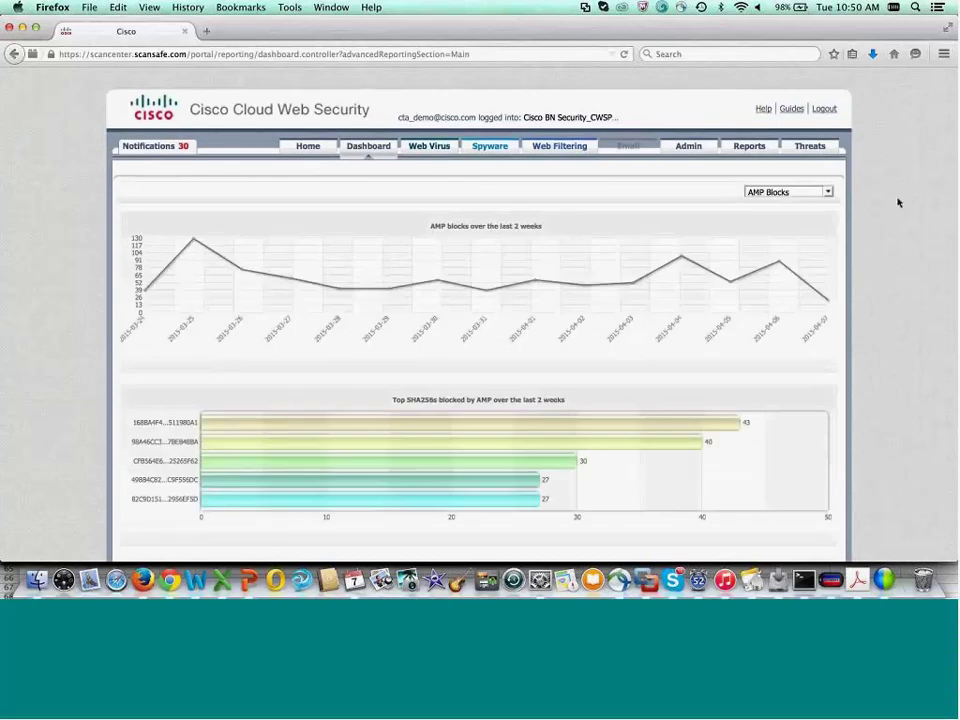
Step: Review the top SHA256s blocked by AMP and open the completed entries of the sandboxed files chart
scroll(898, 203, "down", 4)
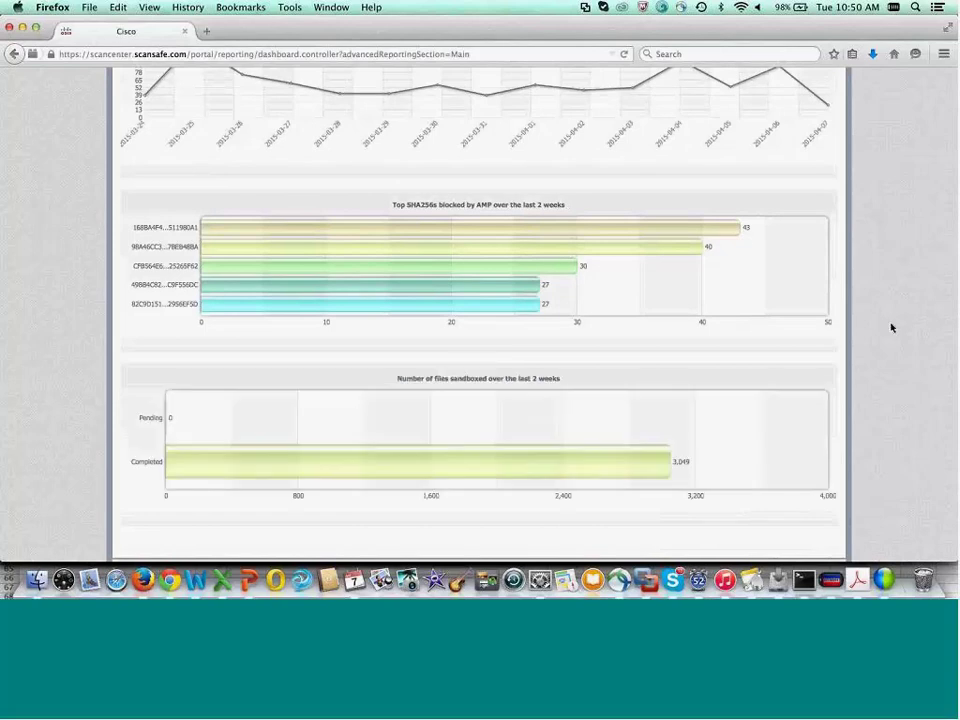
scroll(891, 327, "down", 3)
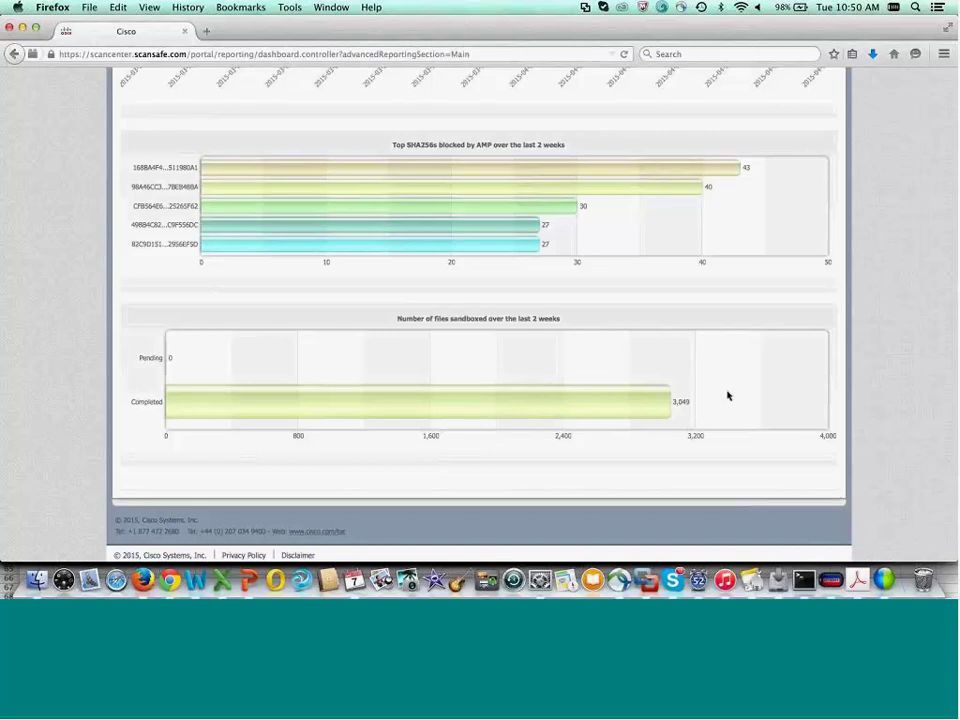
mouse_move(526, 412)
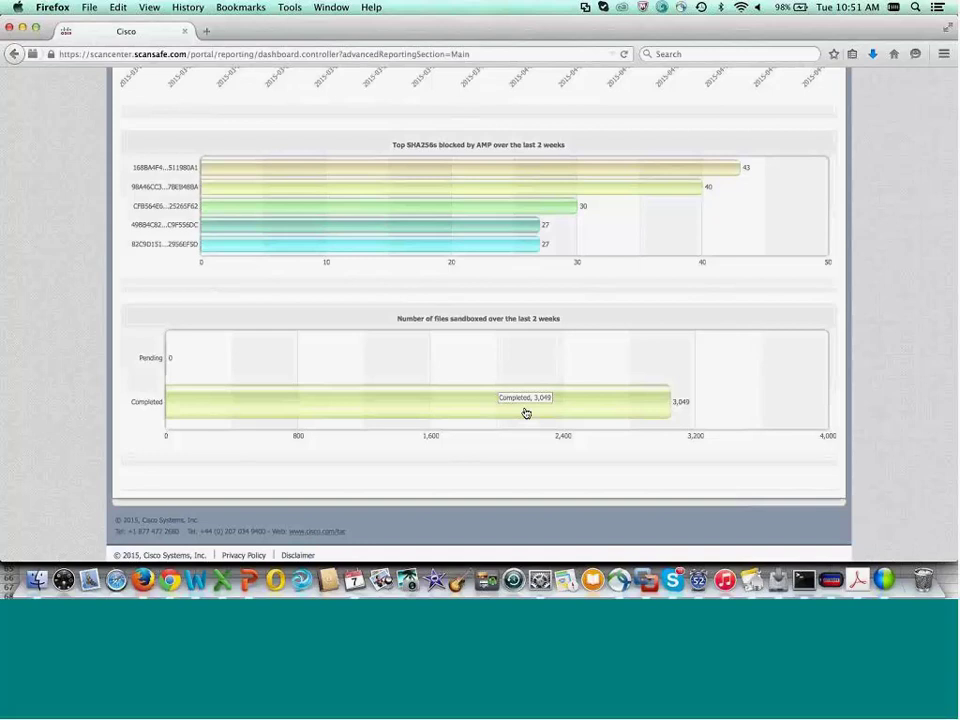
left_click(526, 412)
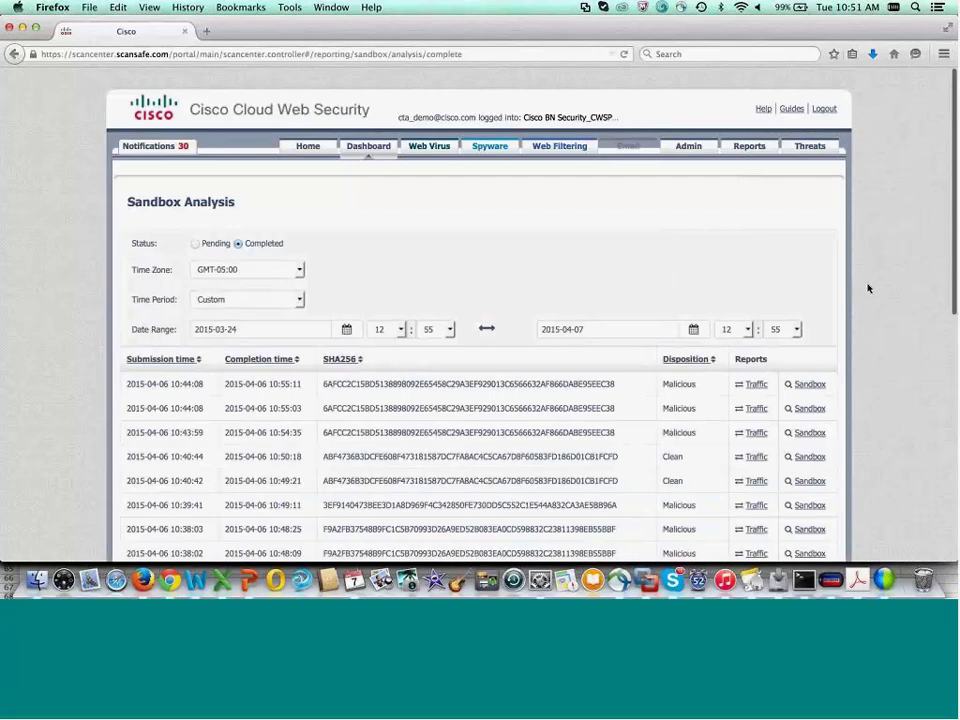
Step: Open the sandbox report of the first malicious file and review its general information and signature overview
scroll(868, 288, "down", 2)
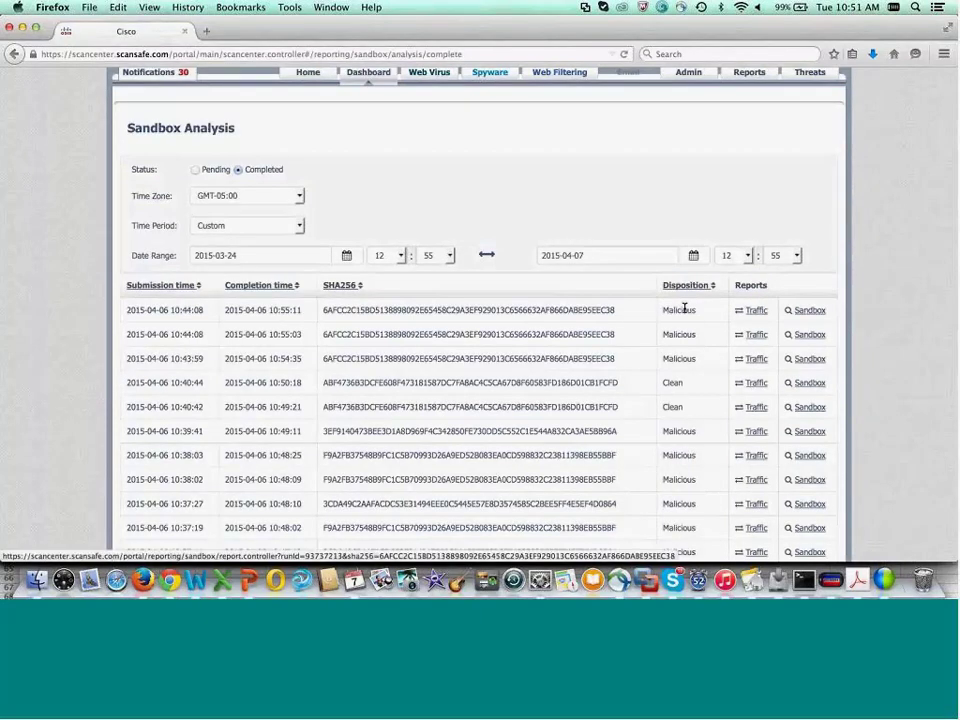
left_click(803, 311)
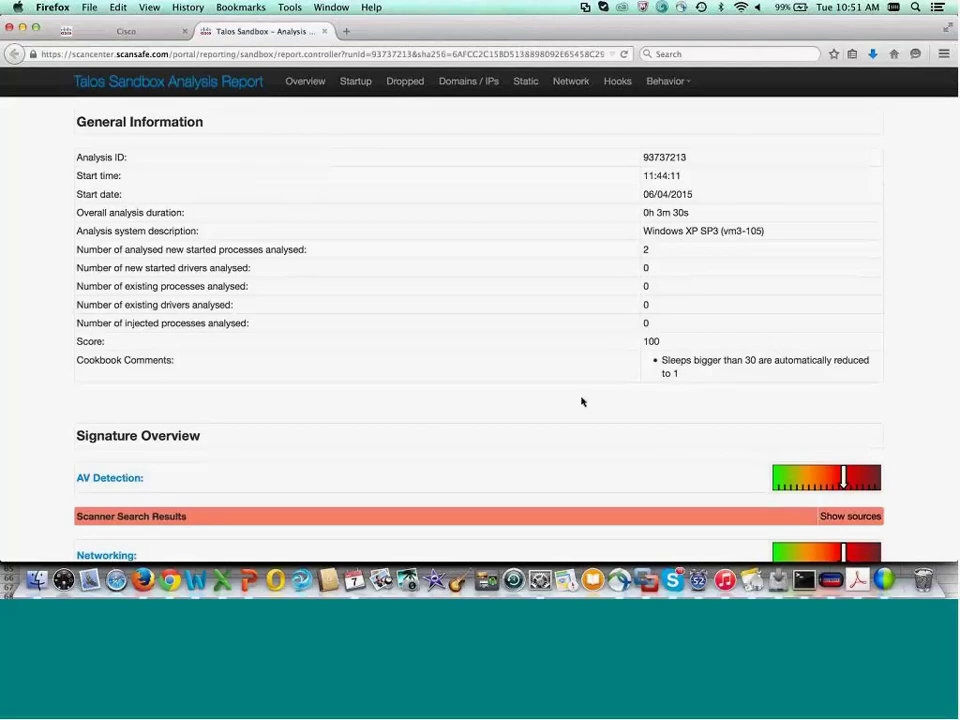
scroll(579, 401, "down", 2)
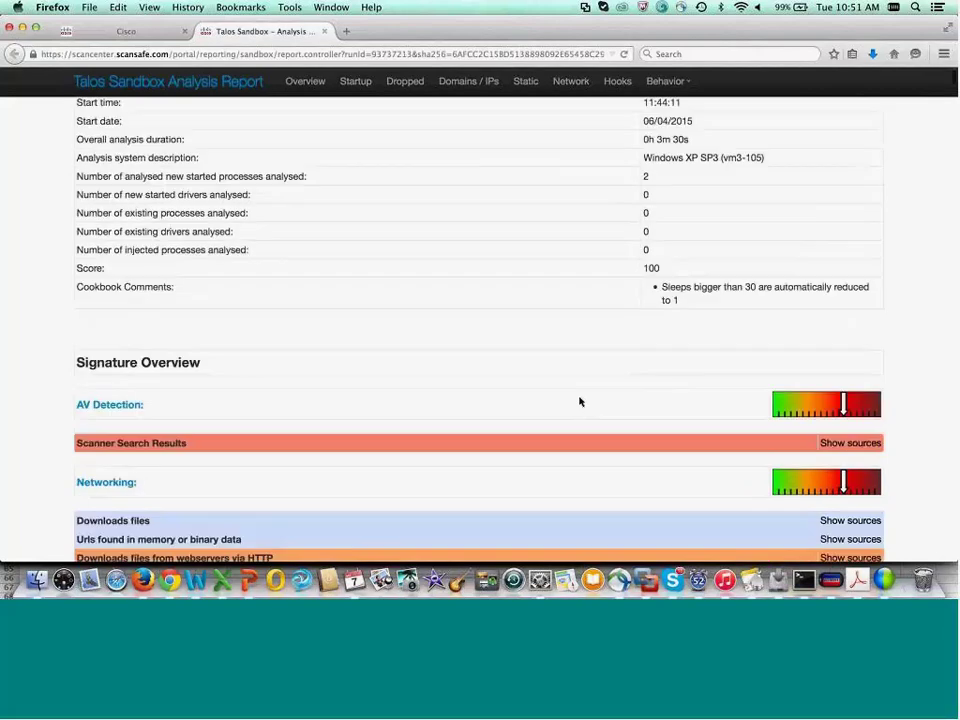
scroll(579, 401, "down", 2)
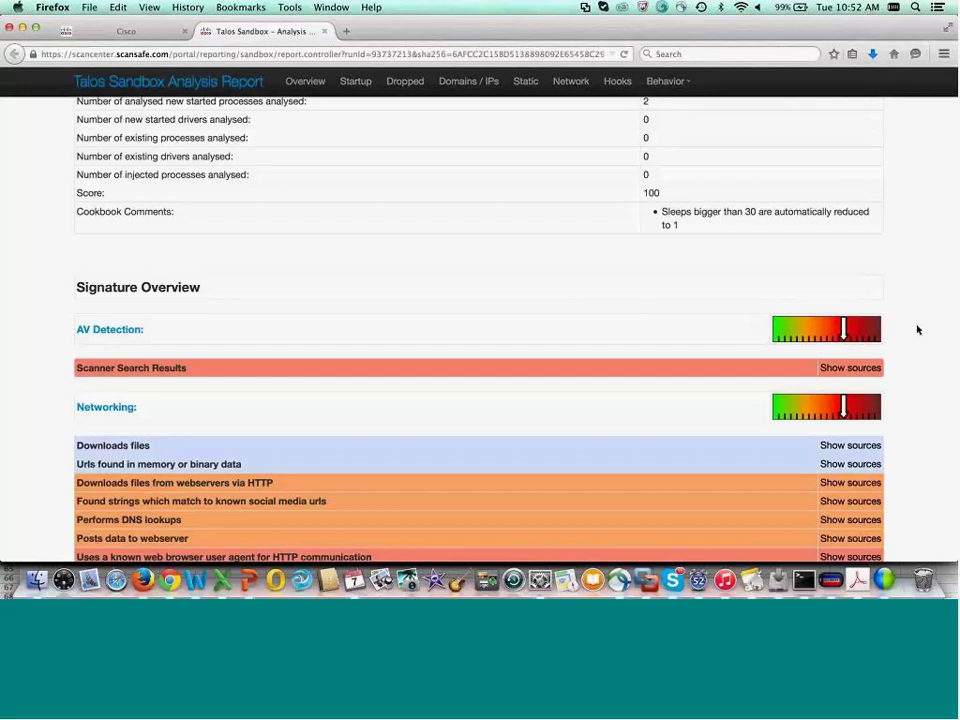
Step: Switch to Chrome and show the Cisco Cloud Web Security White Papers and Solution Overviews pages
left_click(170, 579)
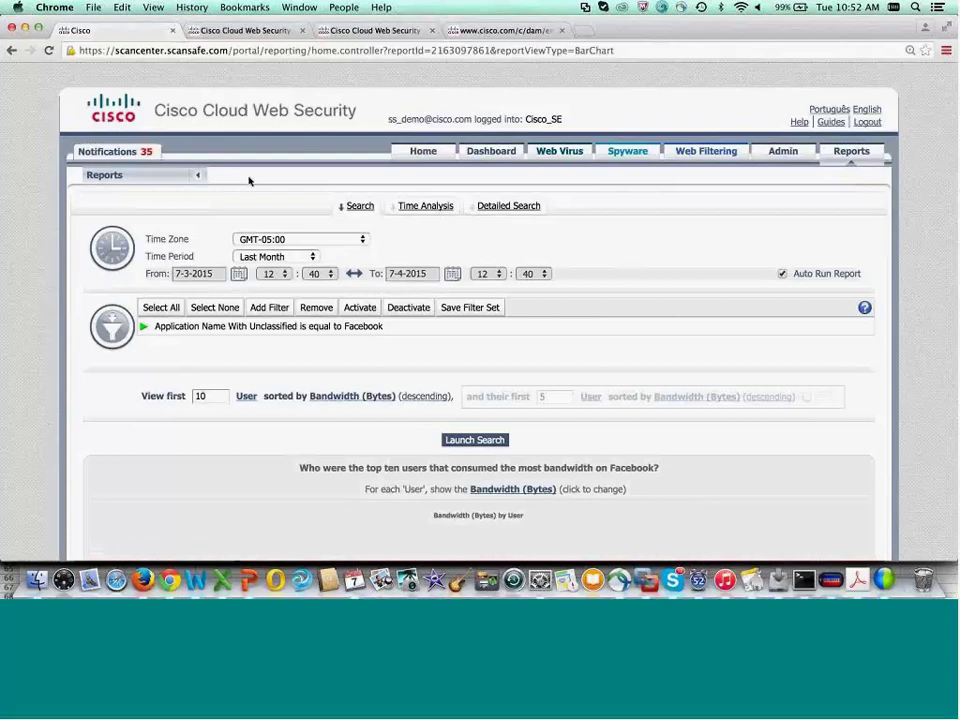
left_click(266, 33)
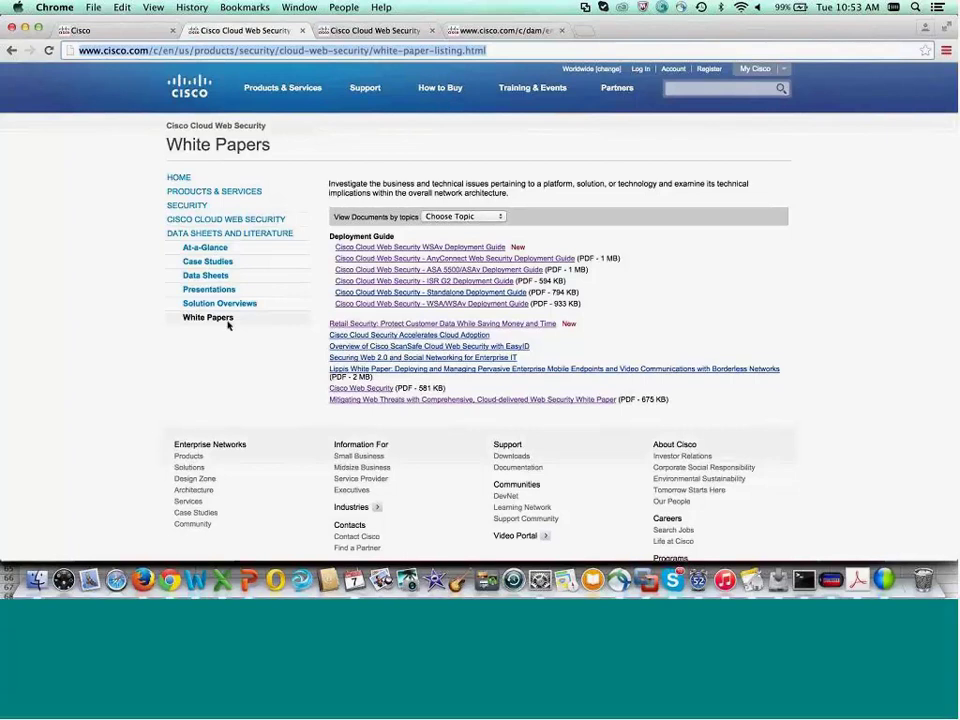
left_click(347, 35)
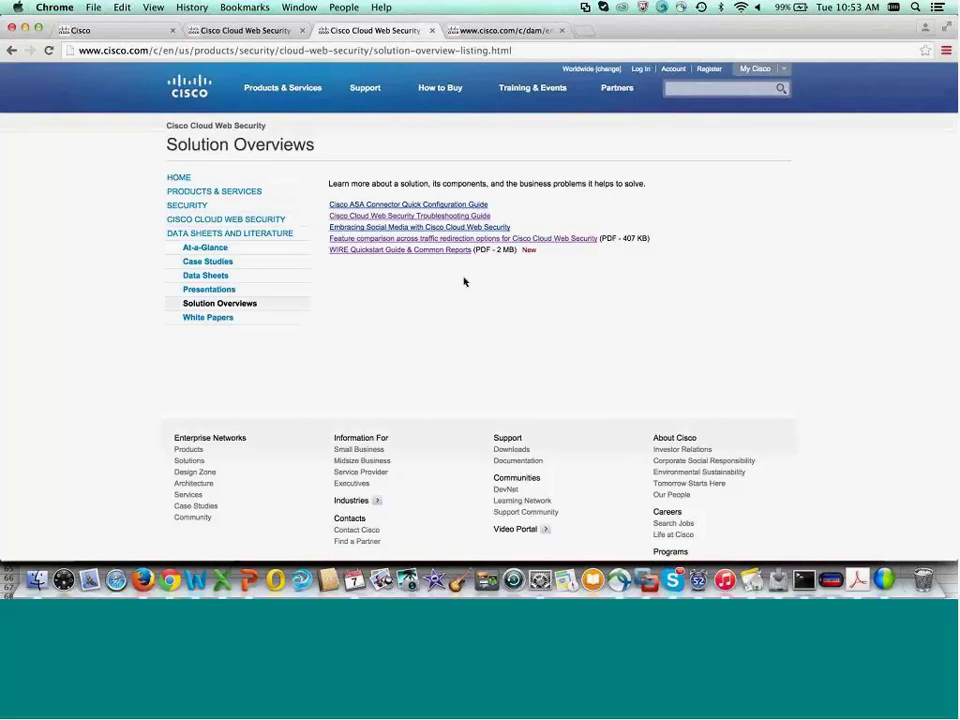
Step: Show the Traffic Redirection Methods PDF and skim its overview and method selection diagram before returning to the cover page
left_click(493, 33)
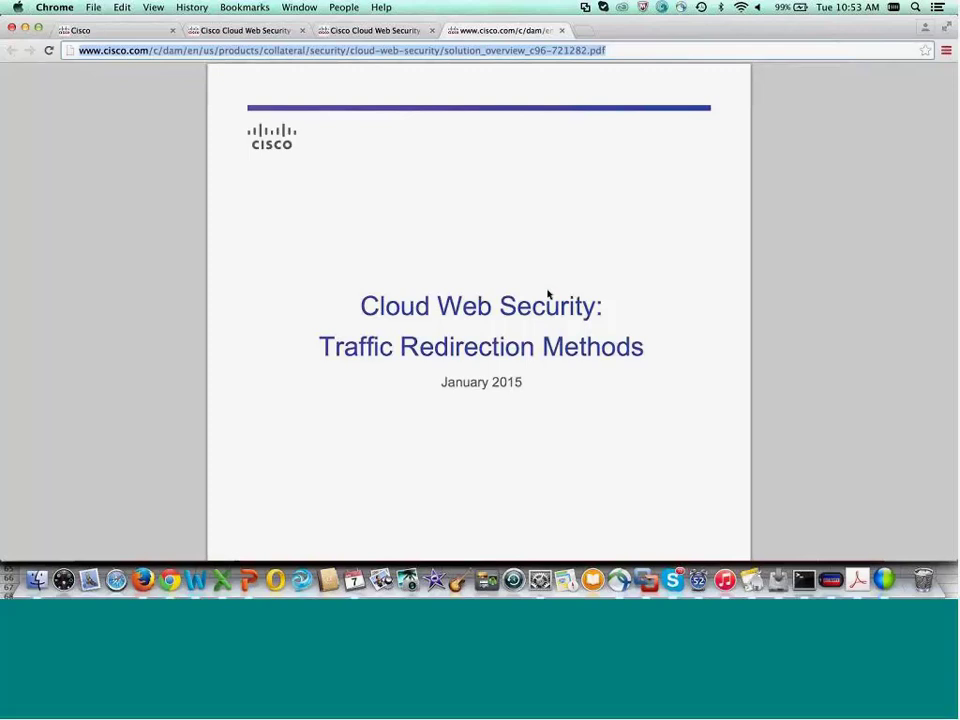
scroll(548, 293, "down", 10)
scroll(548, 293, "down", 4)
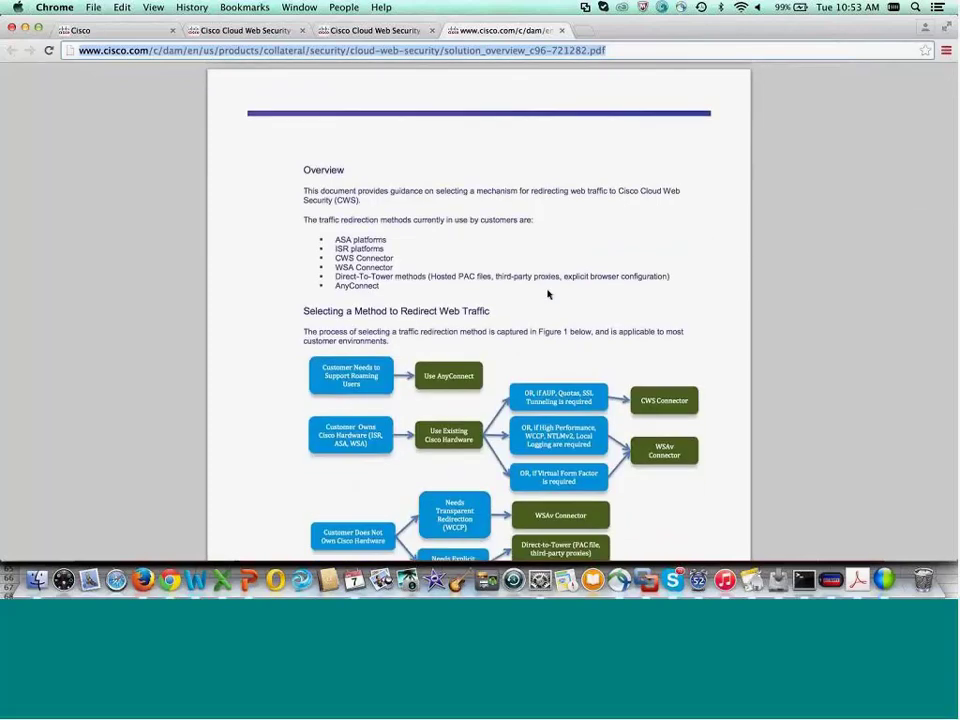
scroll(548, 293, "up", 15)
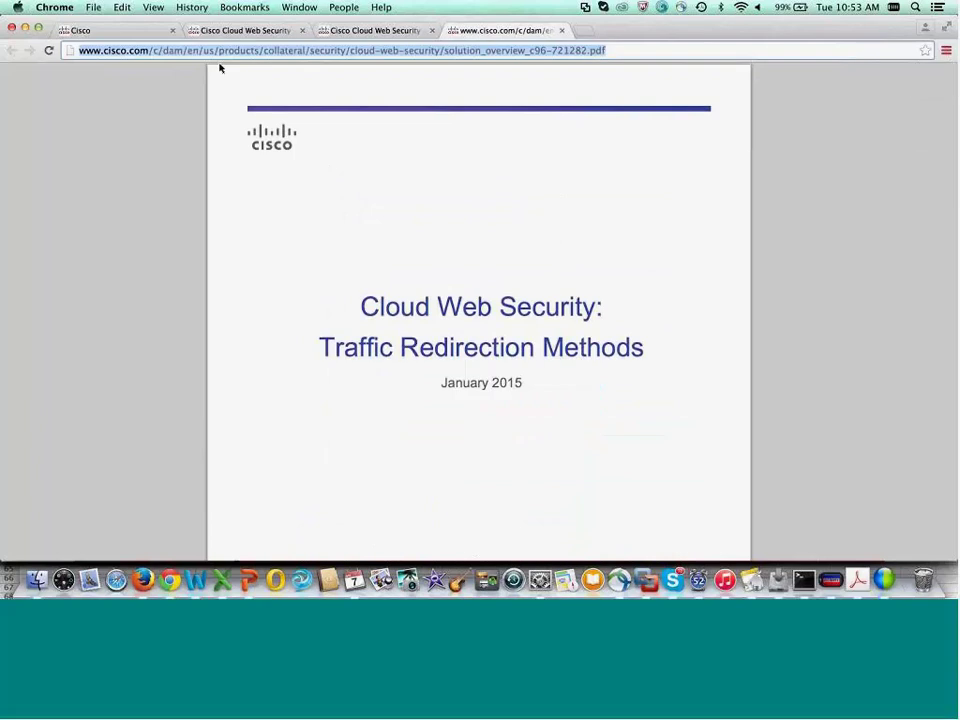
Step: Enter the web address cisco.com/go/cws in place of the PDF's address
type("cisco.com/go")
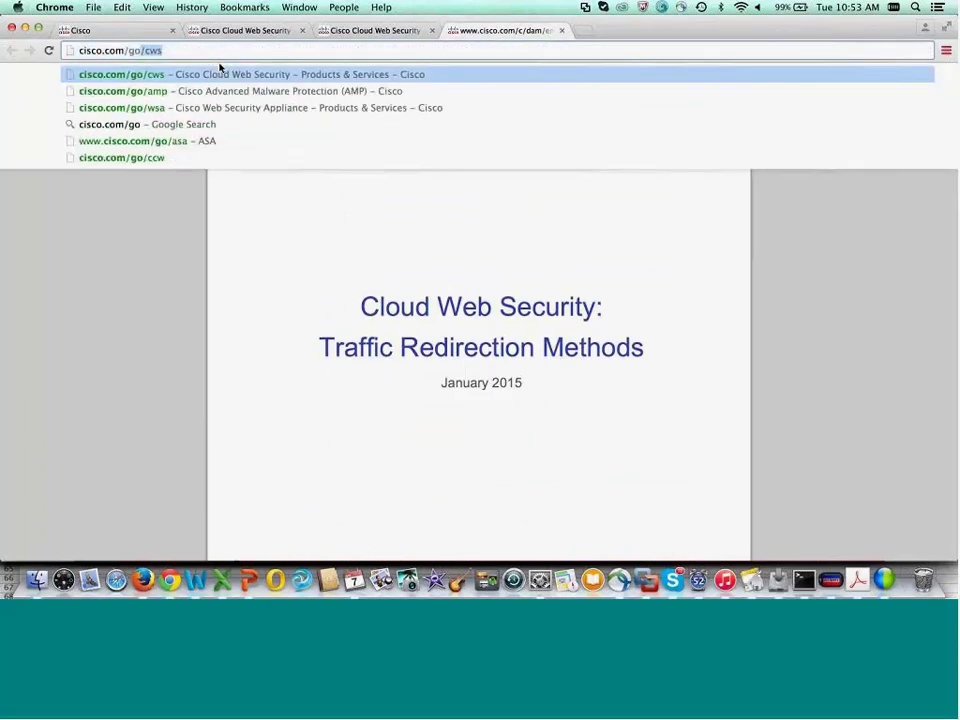
type("/cws")
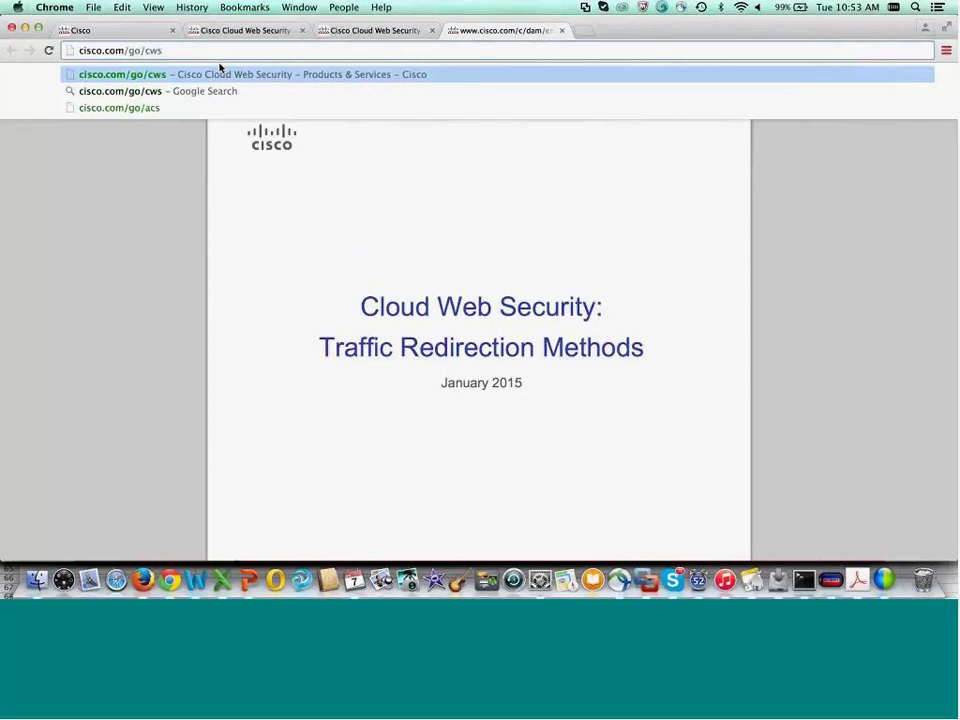